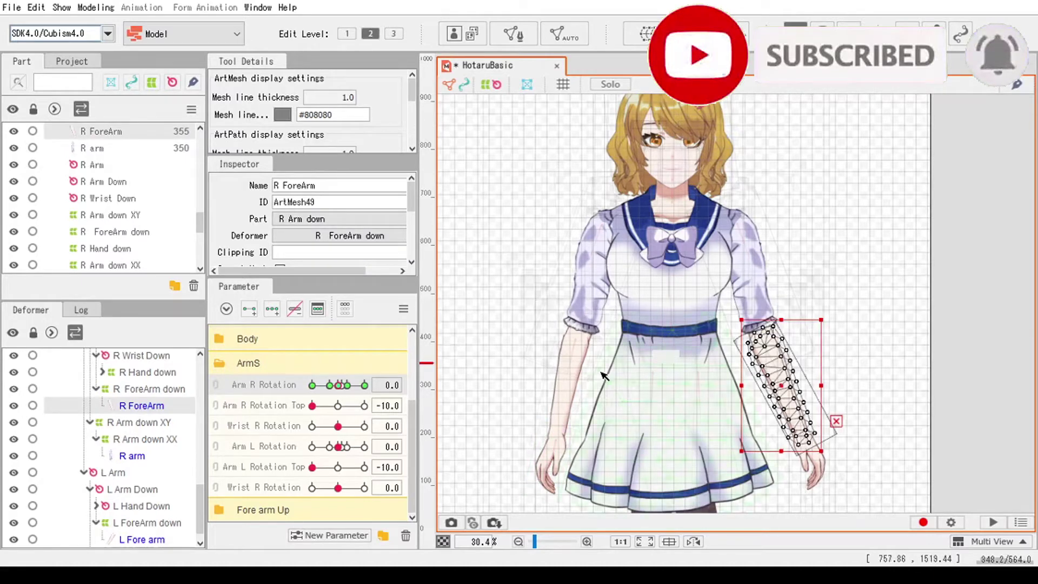
Step: Compare the R ForeArm and L Fore arm meshes on the character
left_click(599, 373)
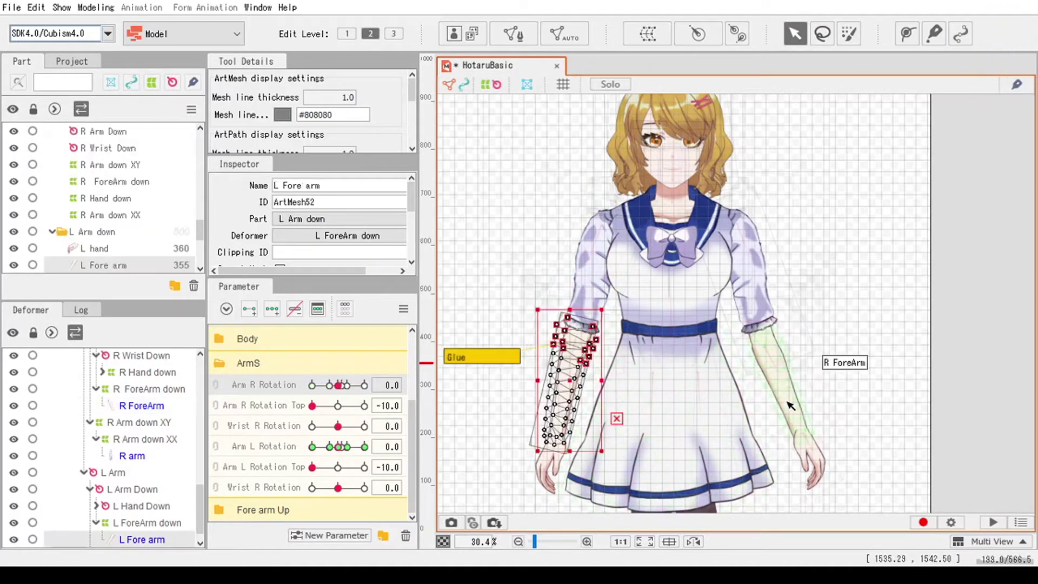
left_click(791, 406)
left_click(567, 421)
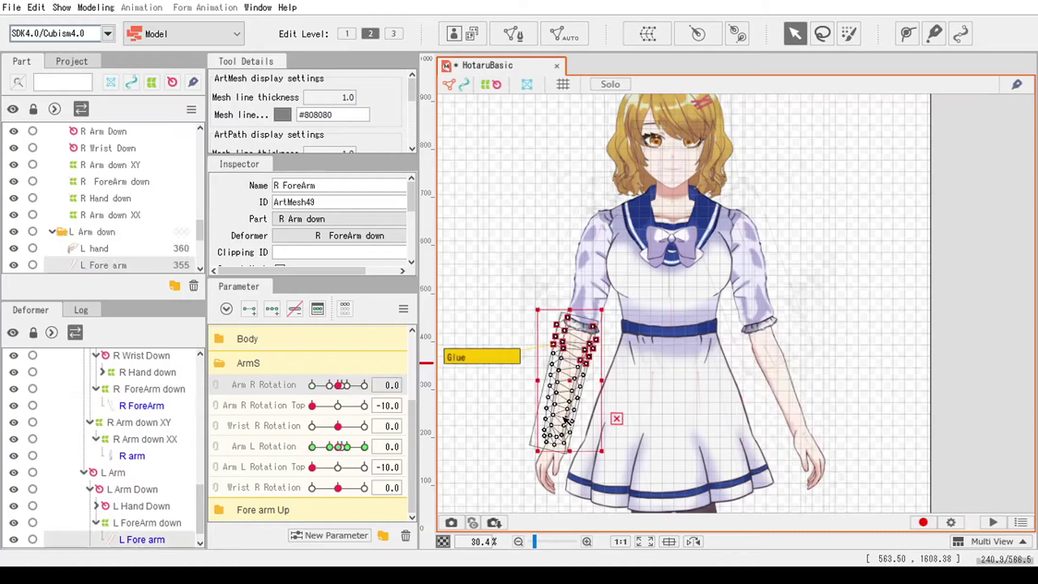
left_click(801, 412)
left_click(951, 421)
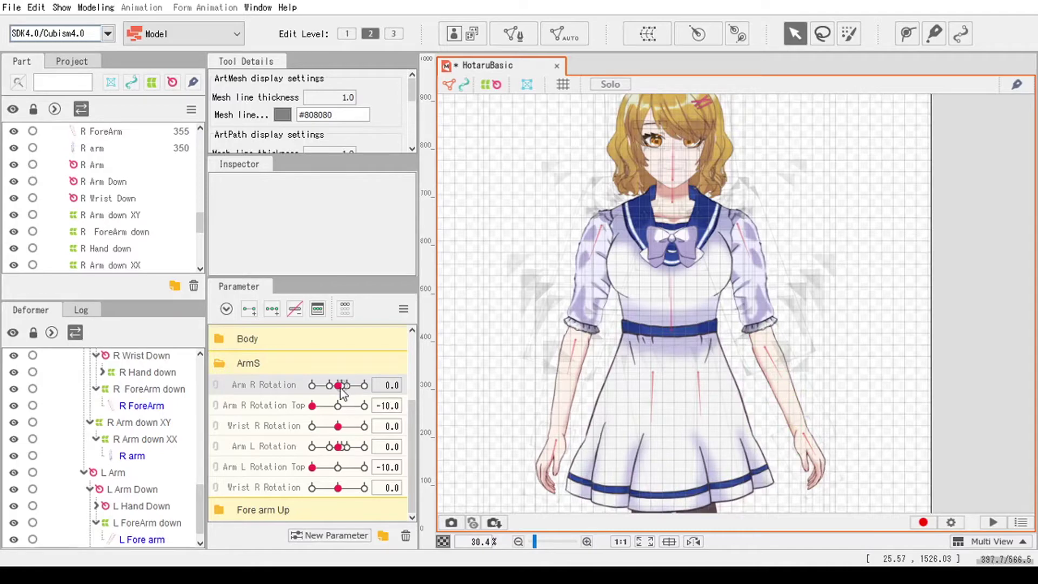
Step: Test Arm R Rotation toward its negative end, examine the bent elbow closely, and reset the parameter to 0
left_click_drag(340, 386, 312, 386)
scroll(768, 357, "up", 5)
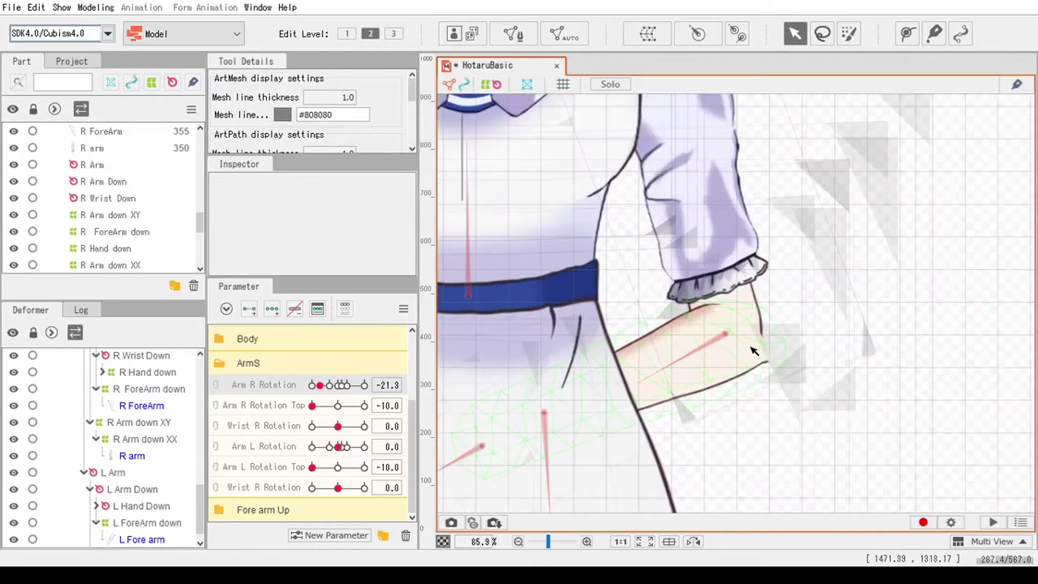
scroll(768, 357, "up", 3)
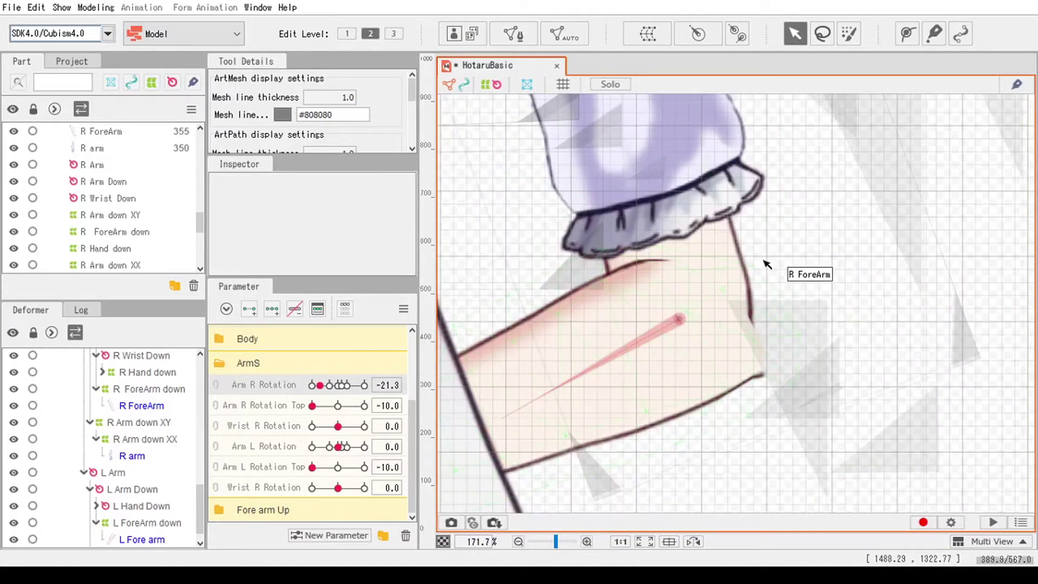
scroll(760, 378, "down", 8)
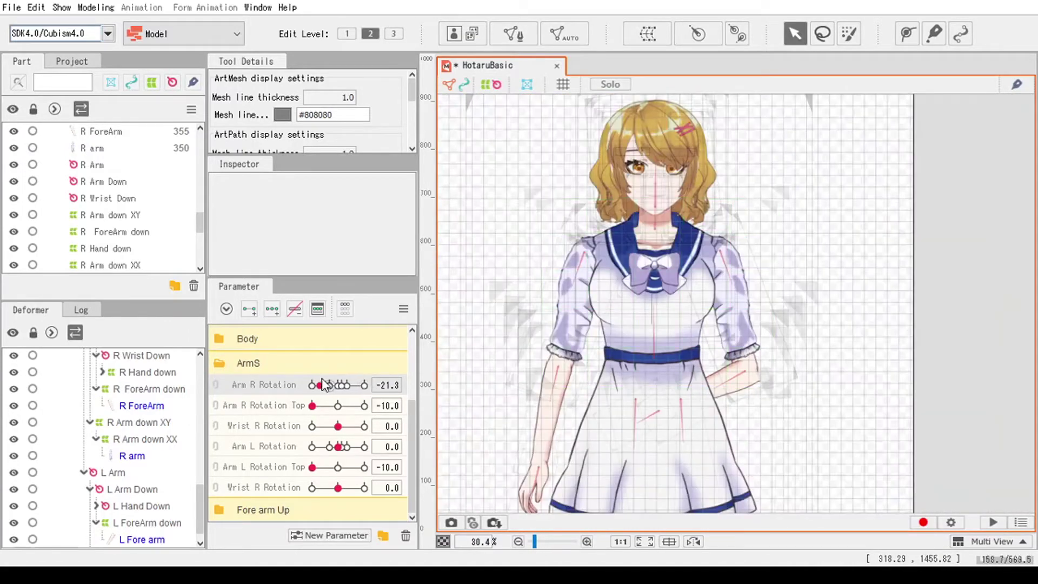
left_click_drag(320, 385, 338, 385)
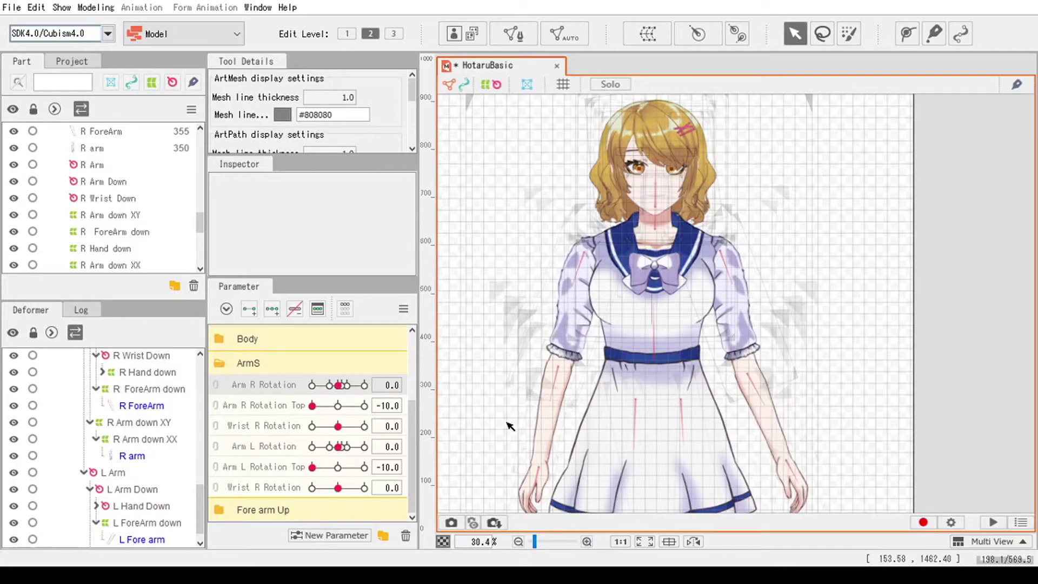
Step: Inspect the character's forearms and hands and check Arm L Rotation around its neutral position
scroll(561, 441, "up", 4)
scroll(572, 401, "down", 2)
scroll(572, 401, "down", 2)
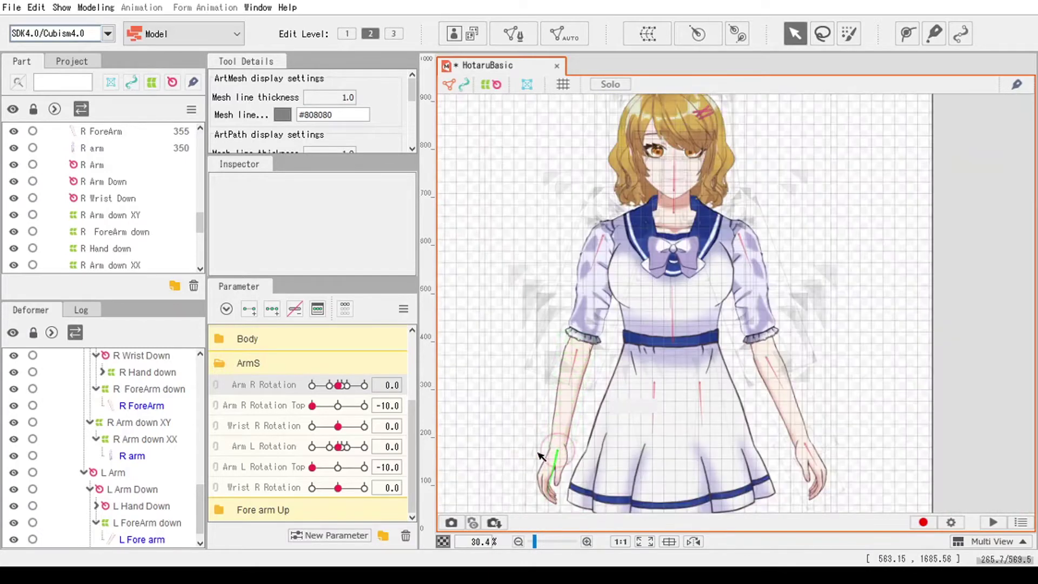
mouse_move(338, 453)
left_mouse_down()
mouse_move(351, 456)
mouse_move(329, 451)
mouse_move(341, 453)
left_mouse_up()
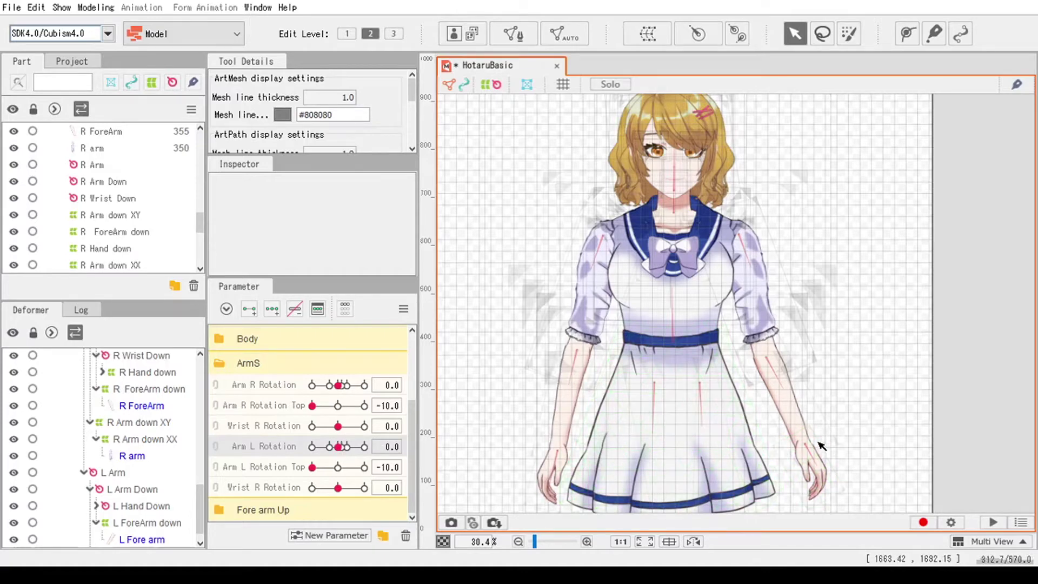
Step: Select the R arm and R ForeArm meshes together and open both for mesh editing
left_click(784, 406)
scroll(893, 408, "up", 3)
left_click(687, 244)
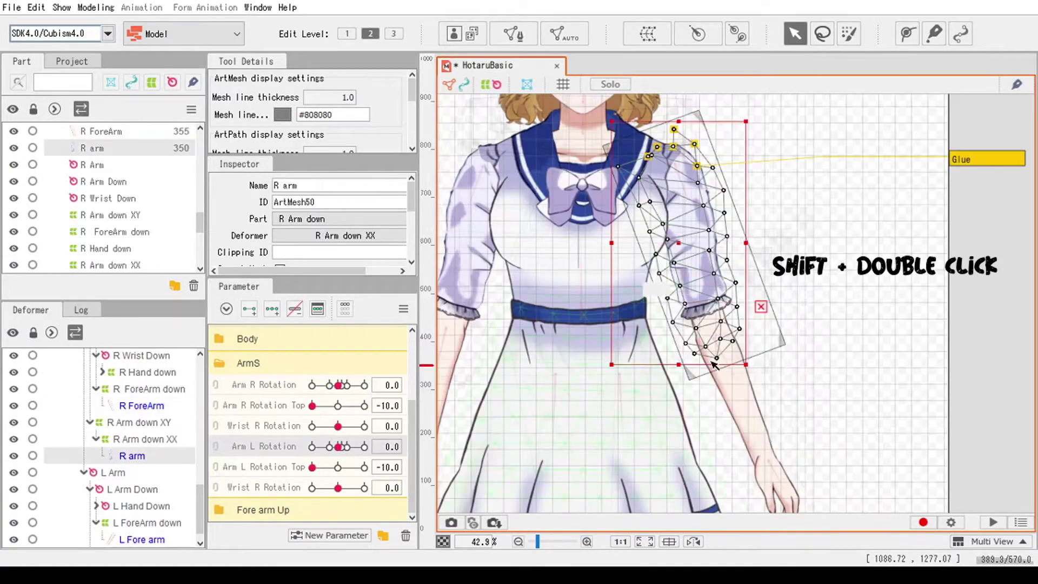
scroll(714, 365, "down", 2)
double_click(742, 400, "shift")
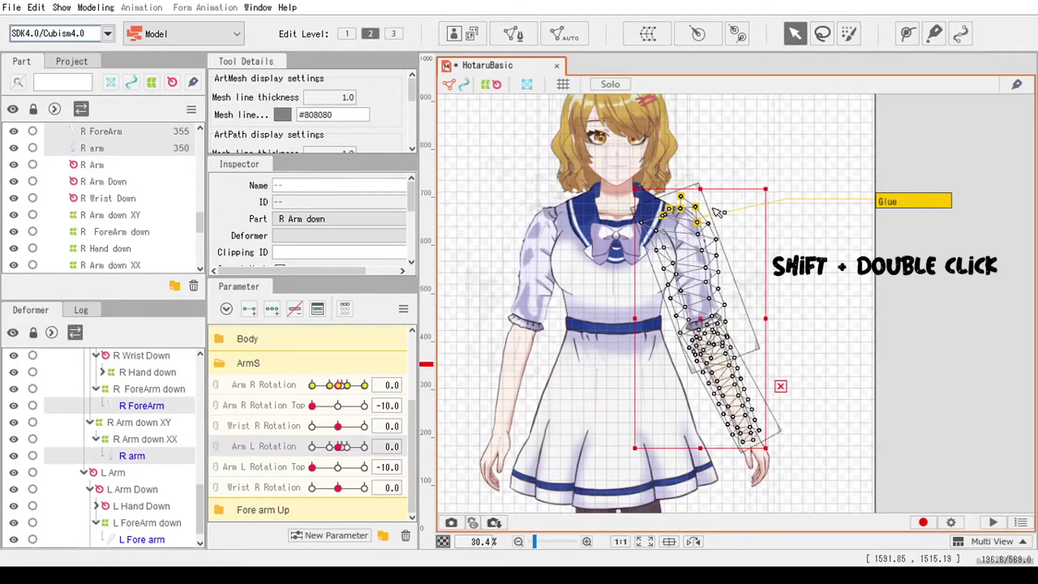
scroll(735, 350, "up", 6)
key("ctrl+e")
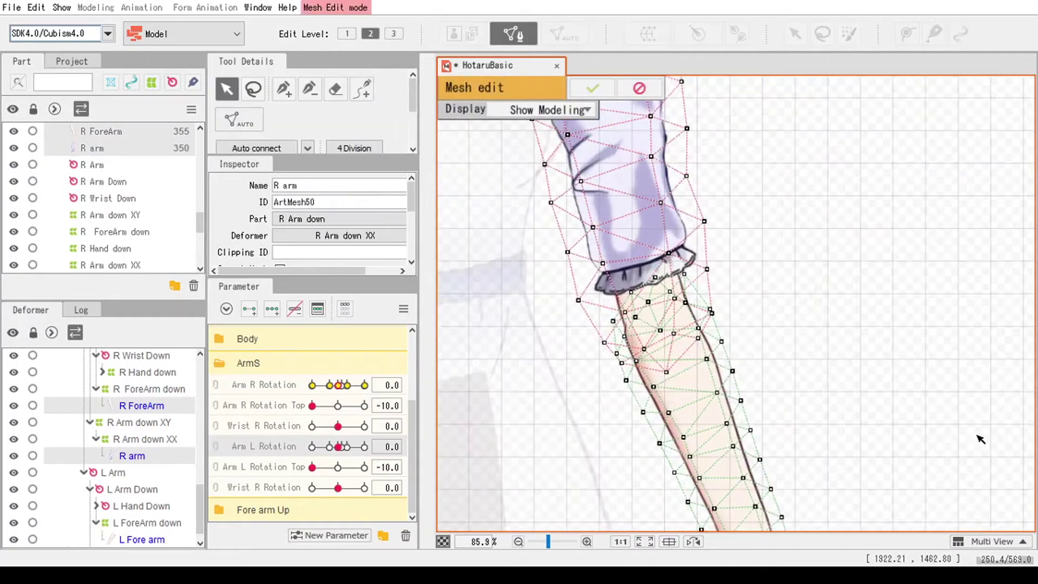
Step: Erase the vertices of both meshes in the overlapping area around the elbow below the sleeve cuff
scroll(793, 406, "down", 6)
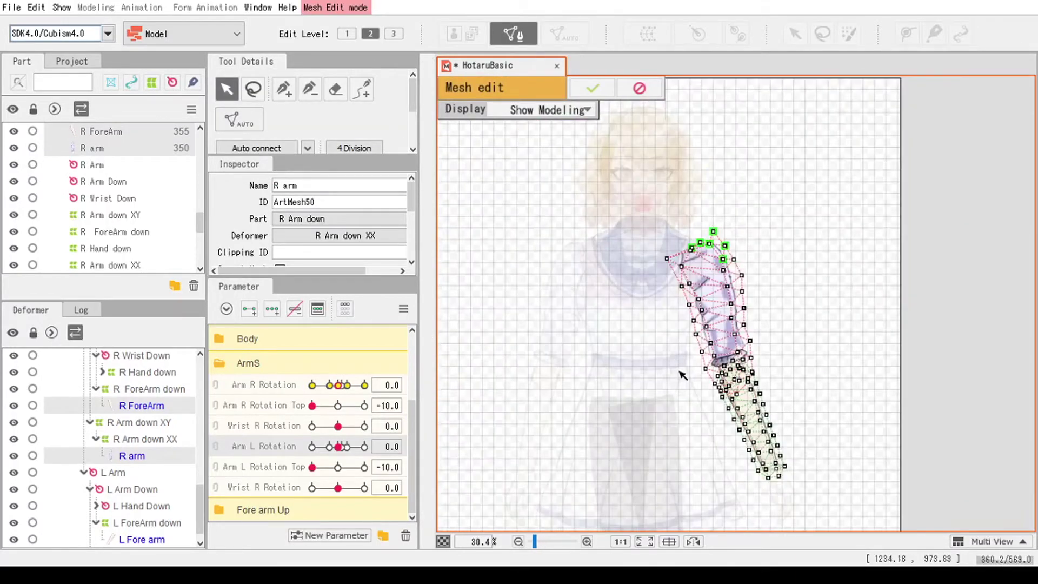
left_click(336, 96)
scroll(788, 417, "up", 6)
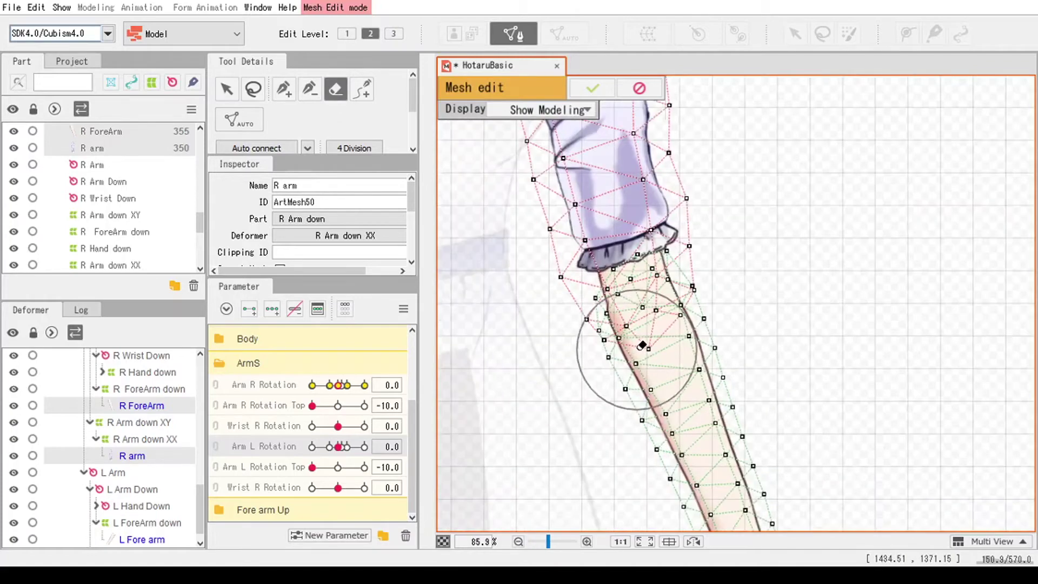
Step: Add a first vertex on the inner outline just above the remaining forearm mesh, deleting the misplaced extra points
left_click(283, 88)
scroll(640, 399, "up", 3)
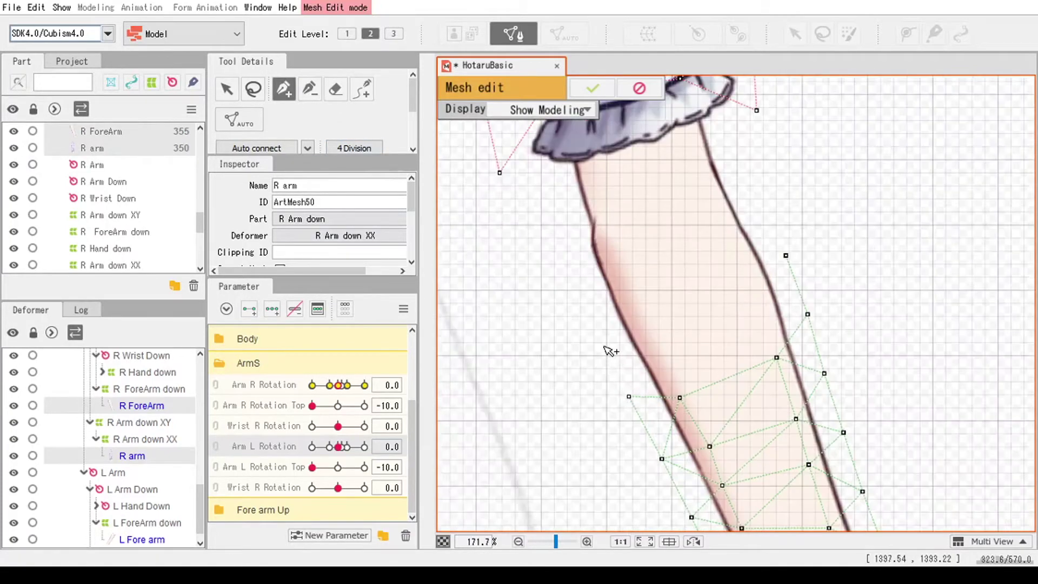
left_click(655, 381)
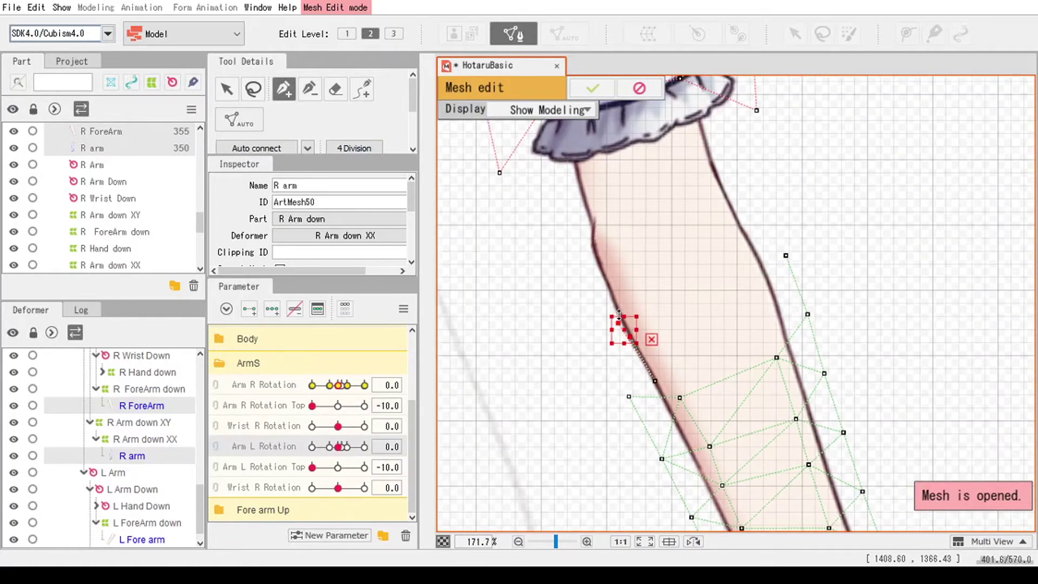
scroll(620, 315, "up", 4)
key("Delete")
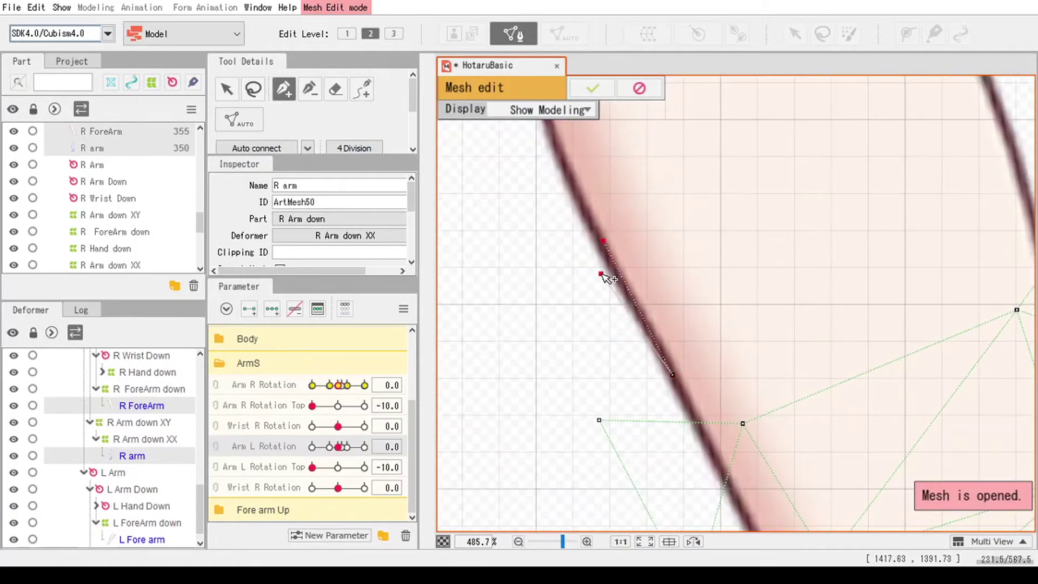
scroll(602, 276, "down", 9)
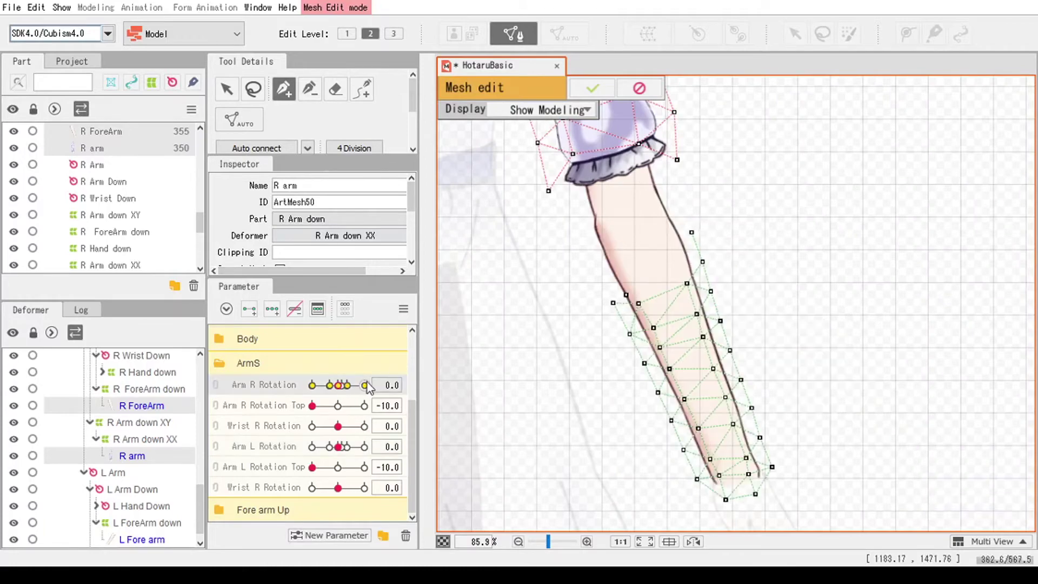
Step: Add connected vertices up the inner outline of the elbow as far as the sleeve cuff
scroll(562, 292, "up", 7)
scroll(697, 222, "up", 2)
left_click(697, 222)
scroll(700, 224, "down", 2)
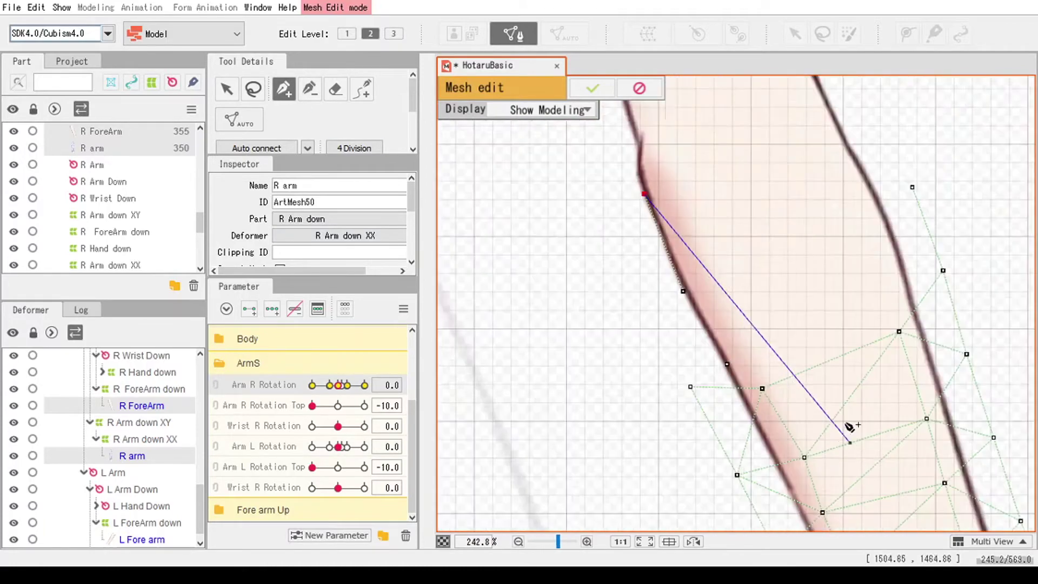
scroll(784, 275, "down", 4)
scroll(736, 200, "up", 5)
scroll(743, 202, "down", 6)
scroll(707, 204, "up", 1)
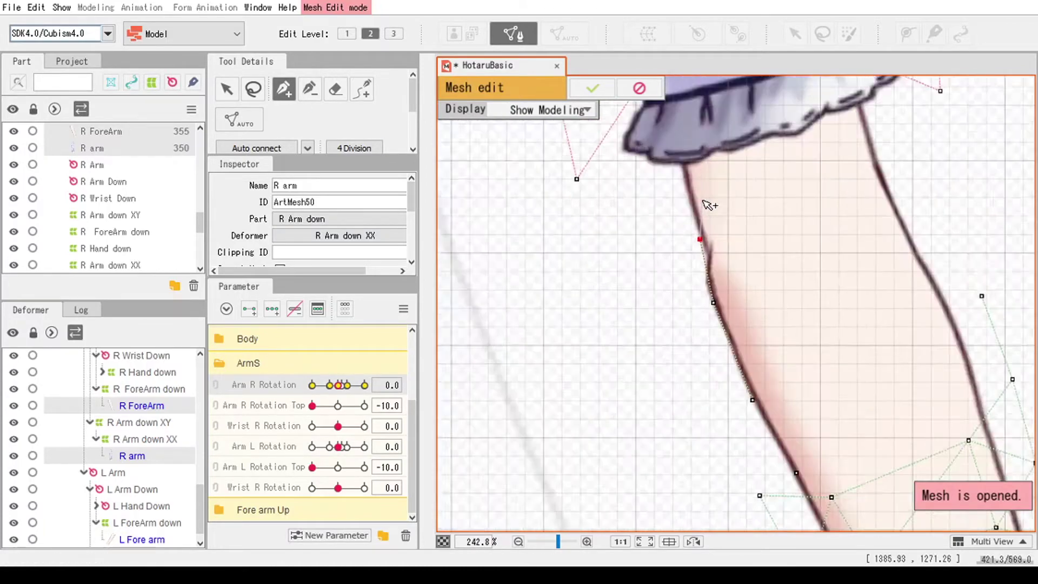
scroll(697, 194, "down", 1)
left_click(687, 178)
Step: Add vertices down the outer outline from the cuff, plus a column along the middle and one outside the outer edge
left_click(670, 134)
left_click(766, 121)
left_click(780, 160)
left_click(792, 194)
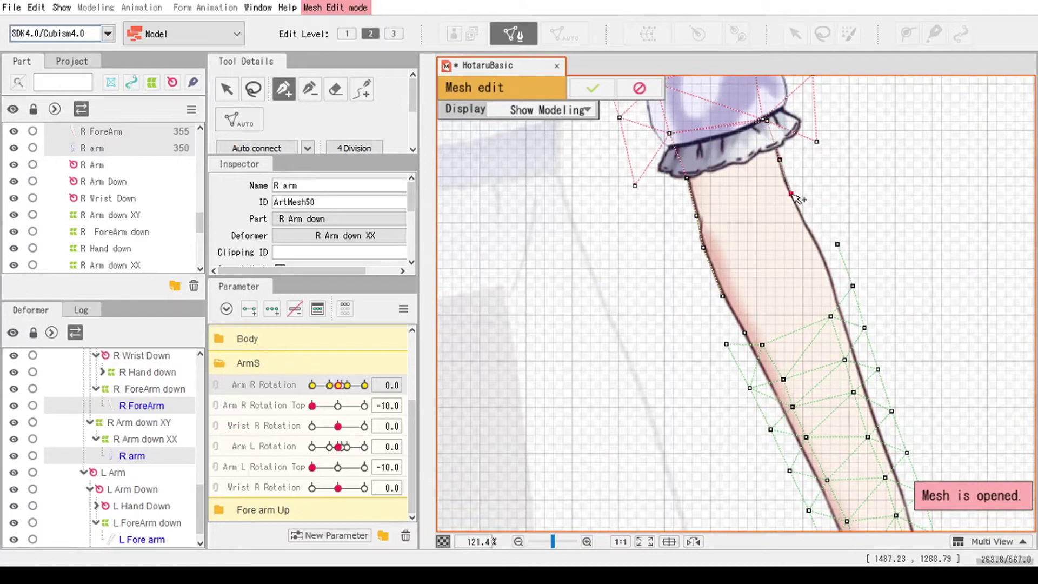
left_click(762, 345)
left_click(744, 333)
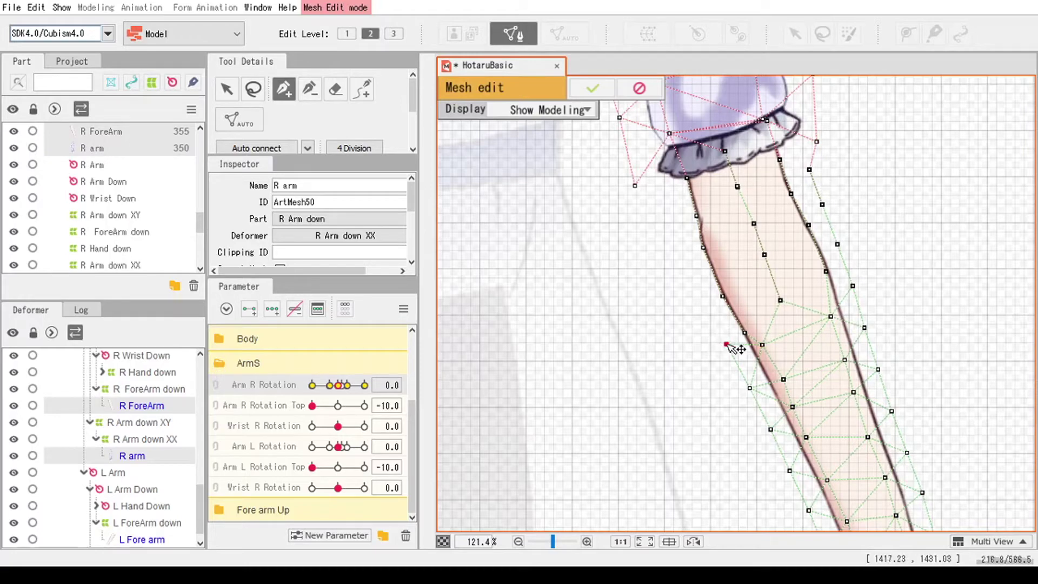
Step: Add a column of vertices outside the inner outline, running from the forearm mesh up to the cuff
left_click_drag(729, 333, 678, 226)
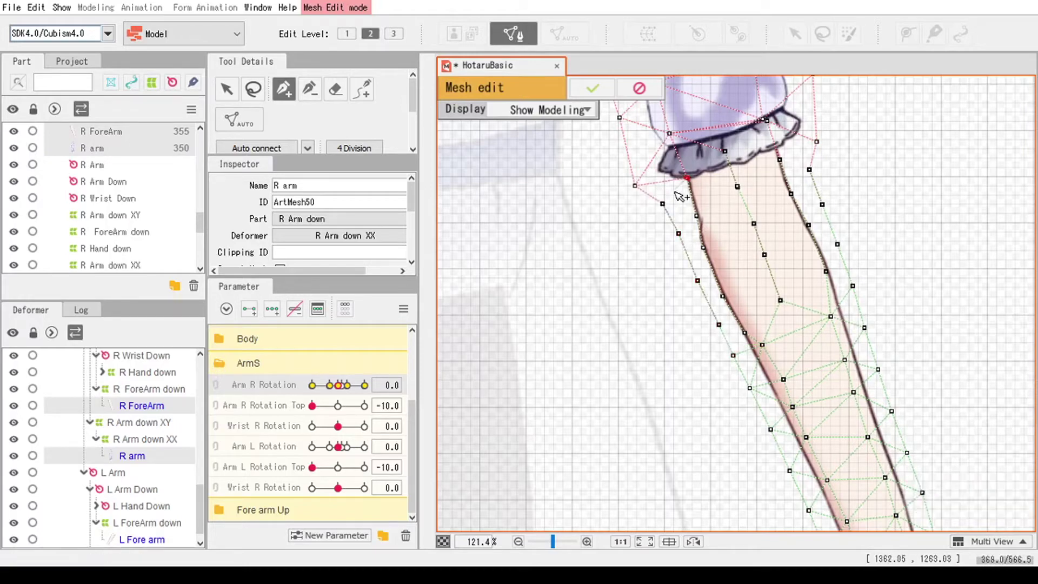
scroll(820, 204, "up", 5)
scroll(731, 189, "down", 3)
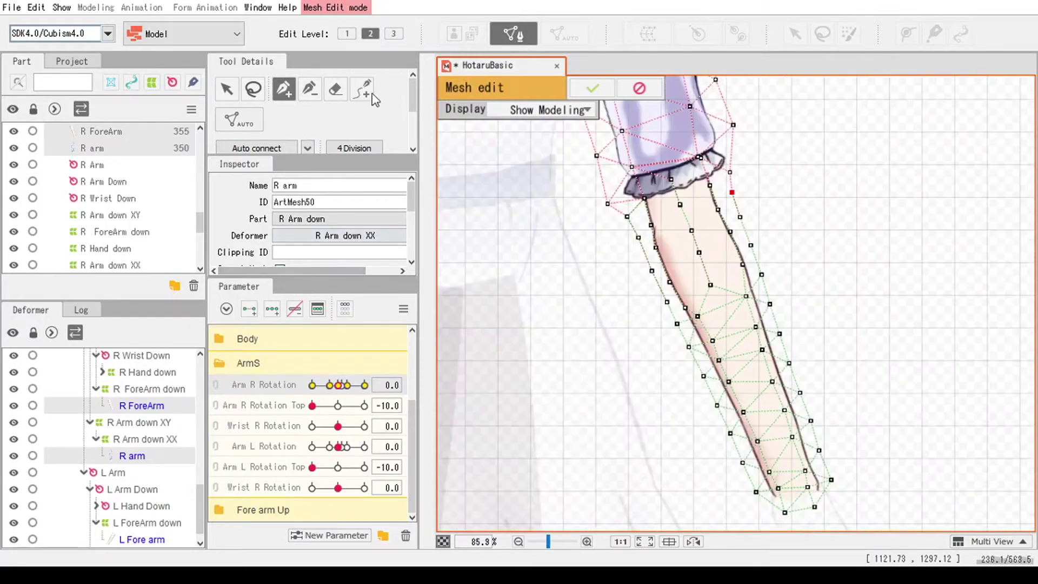
Step: Link the vertices across the lower end of the elbow section and auto connect the mesh
left_click(256, 148)
scroll(774, 241, "up", 2)
left_click(760, 251, "ctrl")
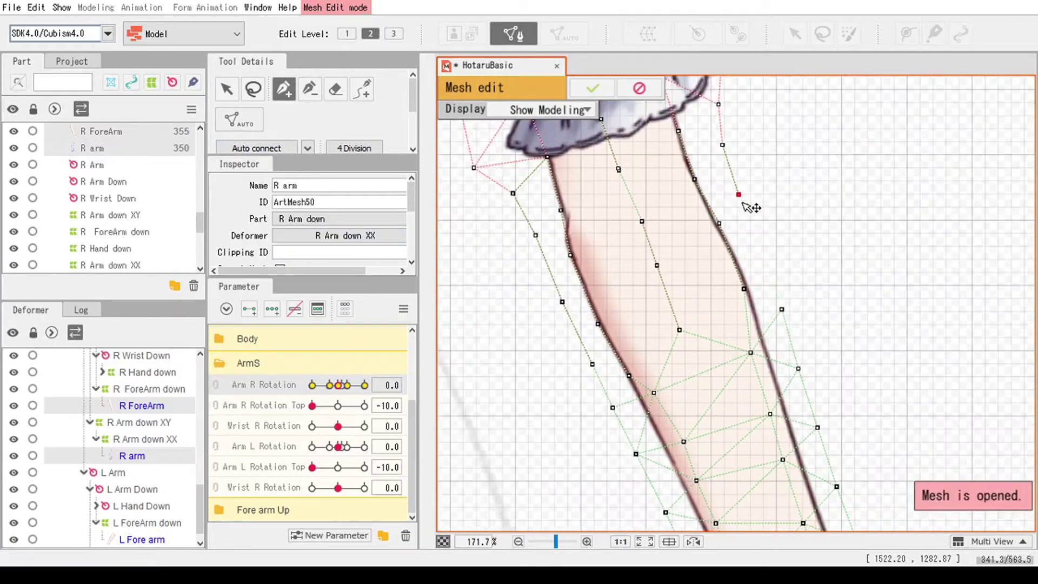
scroll(789, 308, "up", 2)
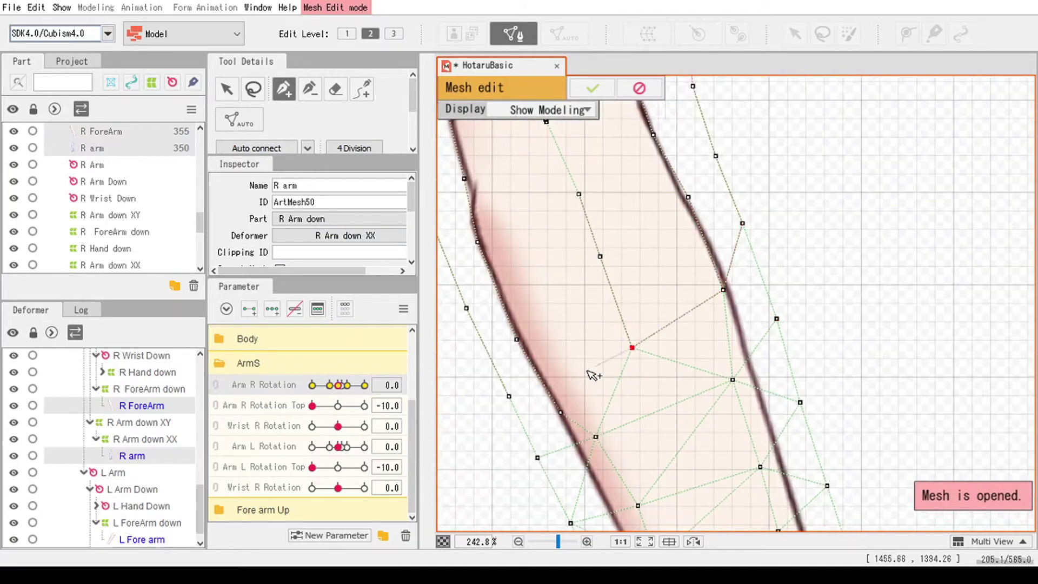
scroll(518, 406, "down", 2)
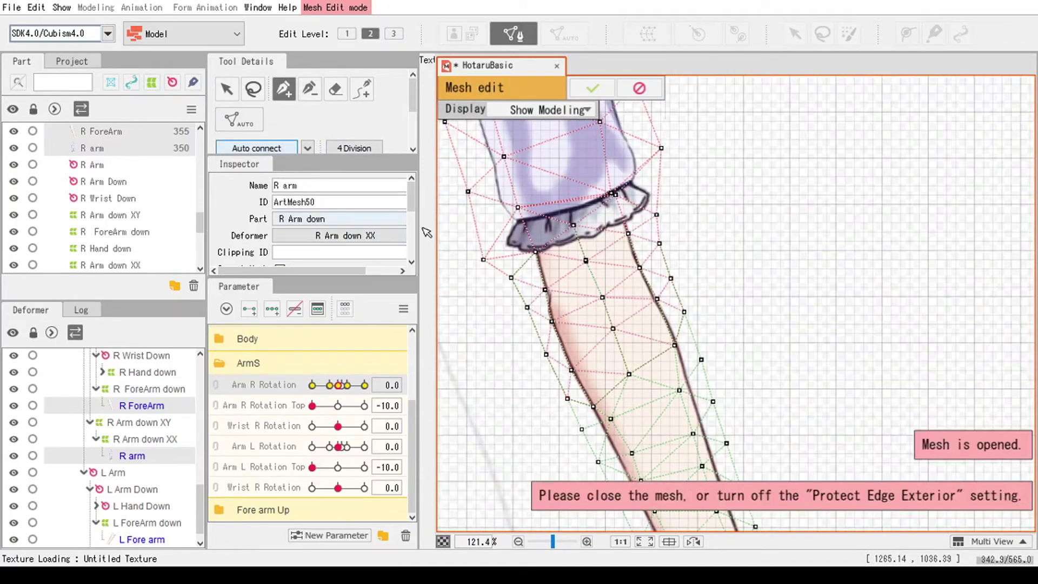
Step: Close the elbow mesh with edges along the sleeve cuff, auto connect its vertices, and apply the mesh edit
scroll(541, 243, "up", 8)
scroll(562, 298, "down", 2)
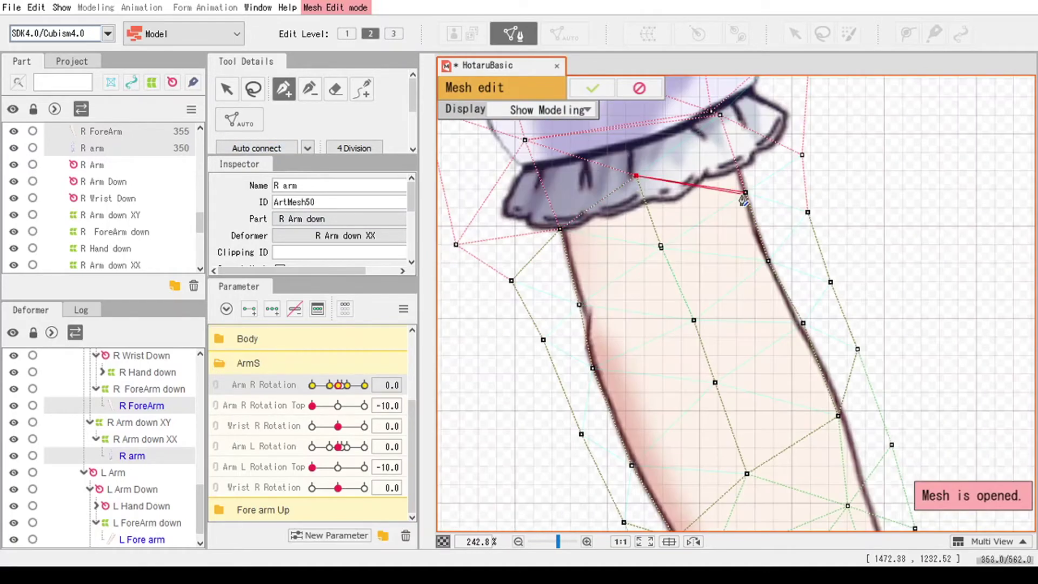
left_click(807, 208)
scroll(952, 301, "down", 1)
scroll(719, 252, "up", 1)
left_click(252, 147)
scroll(773, 224, "down", 1)
scroll(640, 164, "up", 1)
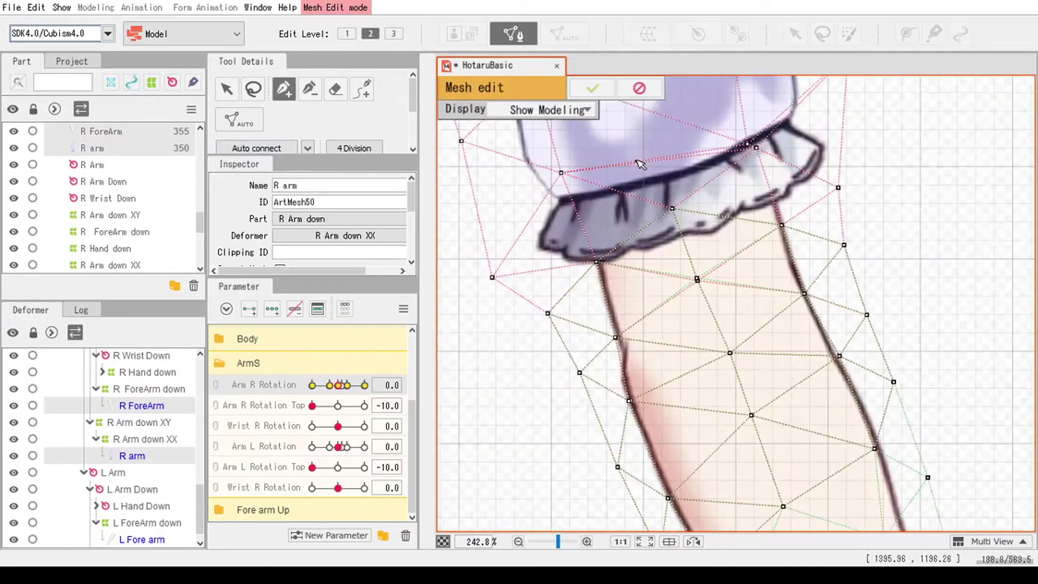
scroll(665, 189, "down", 1)
scroll(694, 211, "up", 1)
key("Return")
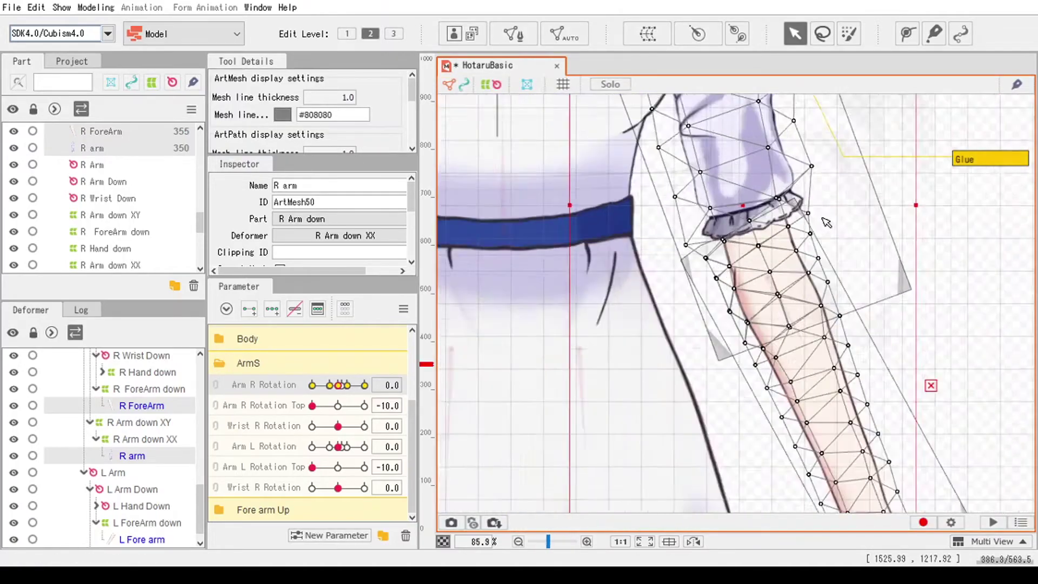
Step: Reopen both meshes for editing and adjust the mismatched vertices in the overlapping elbow section
key("ctrl+e")
scroll(761, 328, "up", 2)
left_click_drag(756, 321, 768, 334)
scroll(626, 463, "down", 2)
scroll(703, 282, "up", 5)
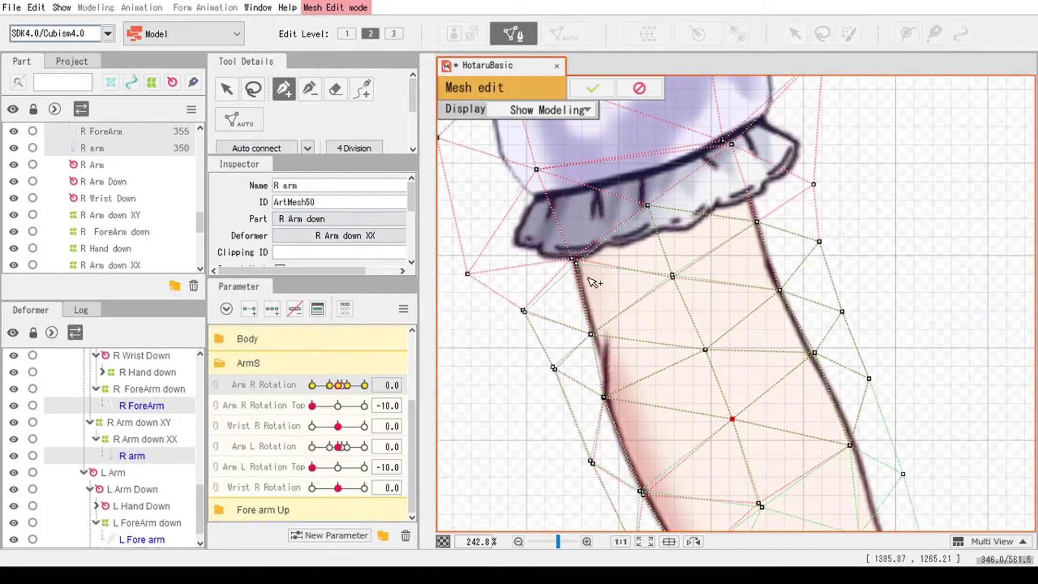
scroll(793, 258, "down", 4)
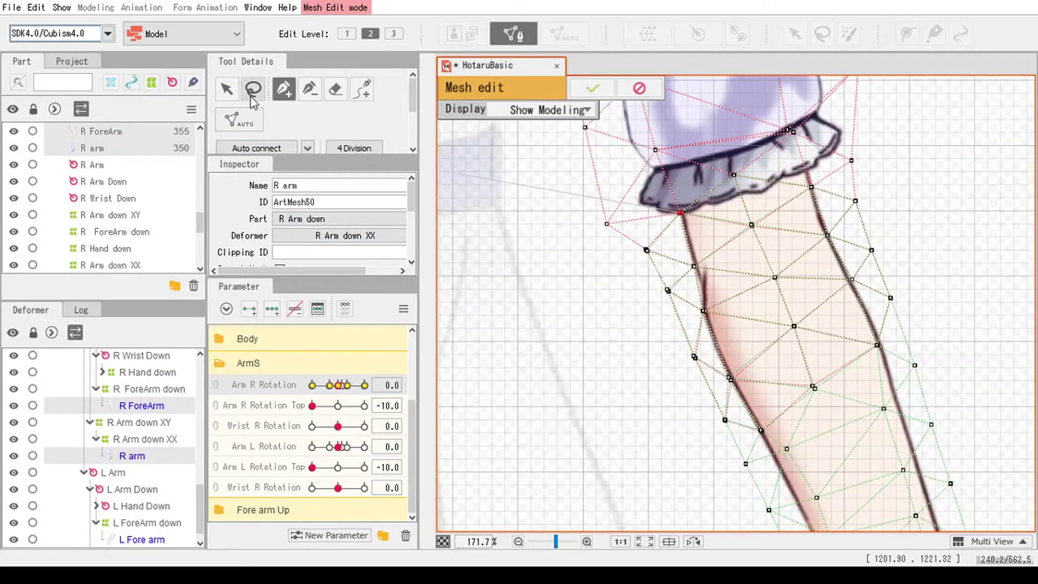
Step: Lasso the vertices around the elbow, glue the overlapping points of the two meshes, and apply the mesh edit
left_click(252, 92)
mouse_move(546, 238)
left_mouse_down()
mouse_move(778, 136)
mouse_move(674, 413)
mouse_move(649, 414)
left_mouse_up()
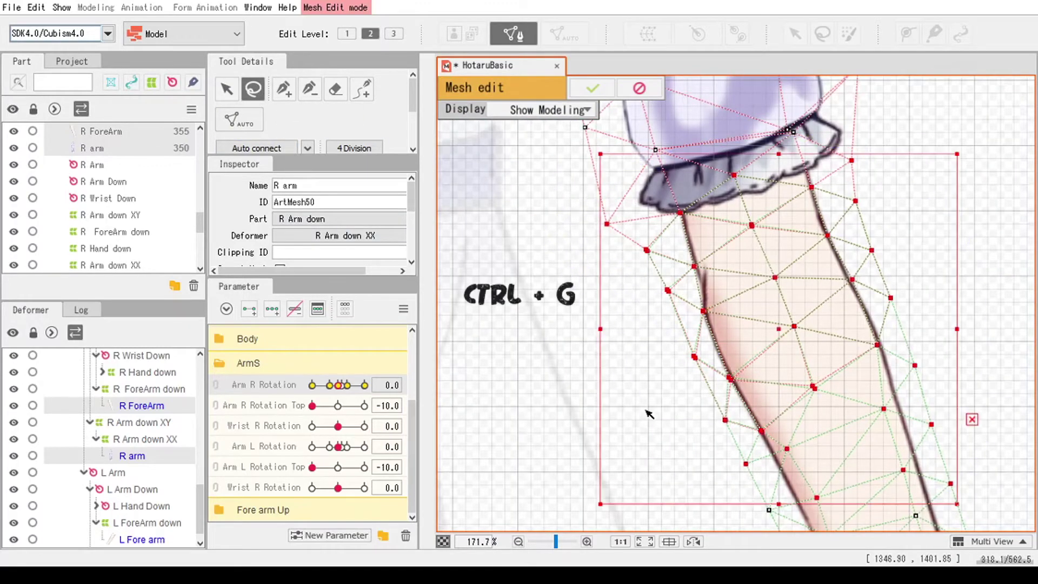
key("ctrl+g")
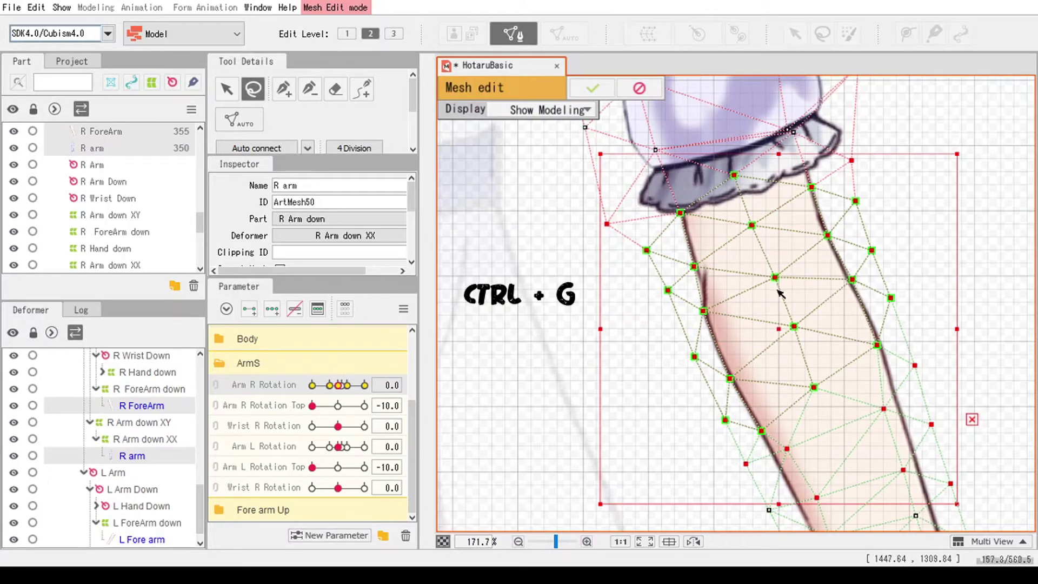
left_click(593, 87)
scroll(725, 282, "down", 3)
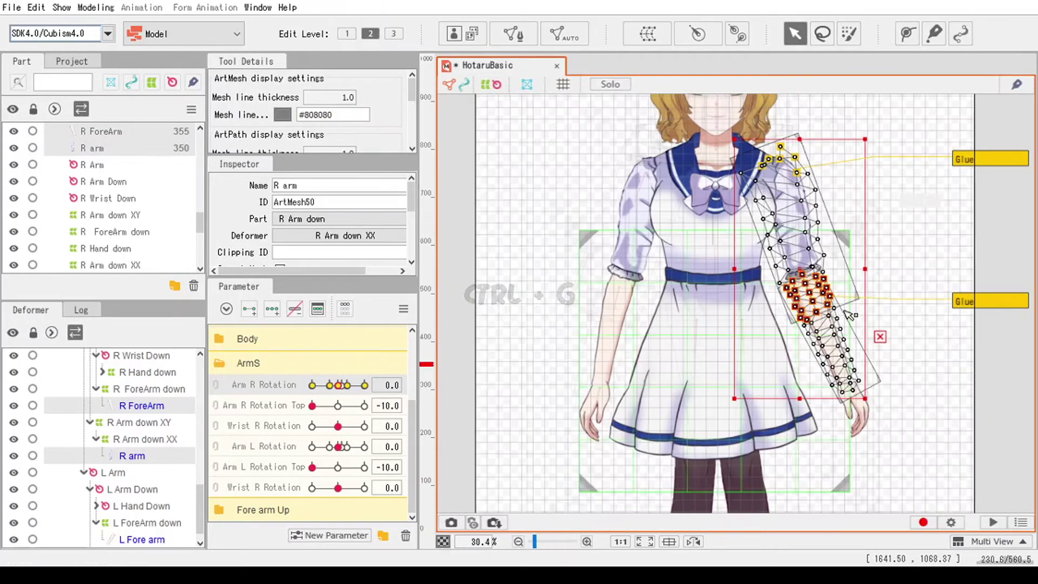
Step: Try pulling the R ForeArm mesh outward away from the sleeve to test the elbow glue, and undo the moves
scroll(727, 280, "up", 3)
left_click(946, 346)
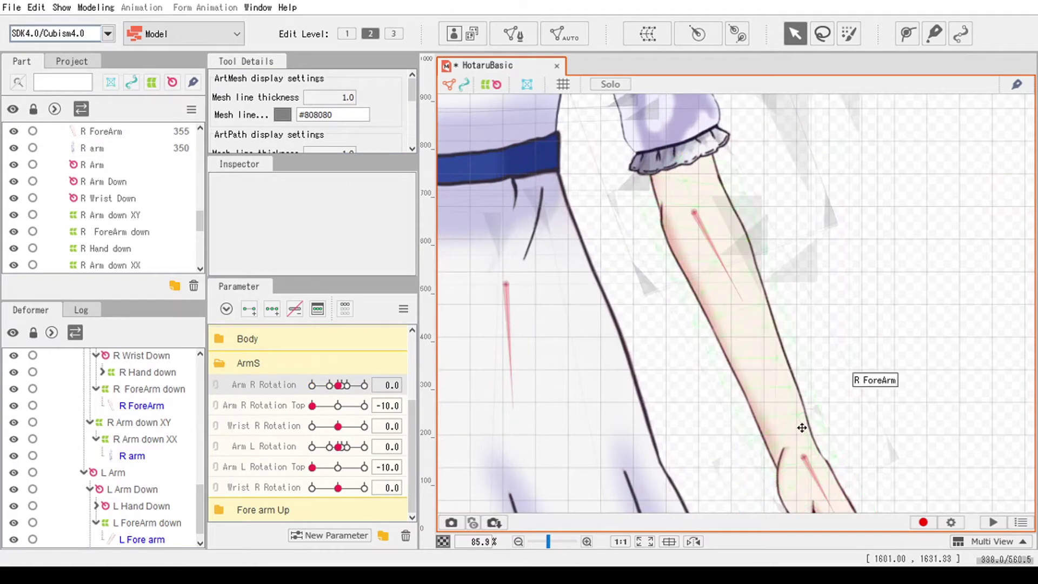
left_click(776, 396)
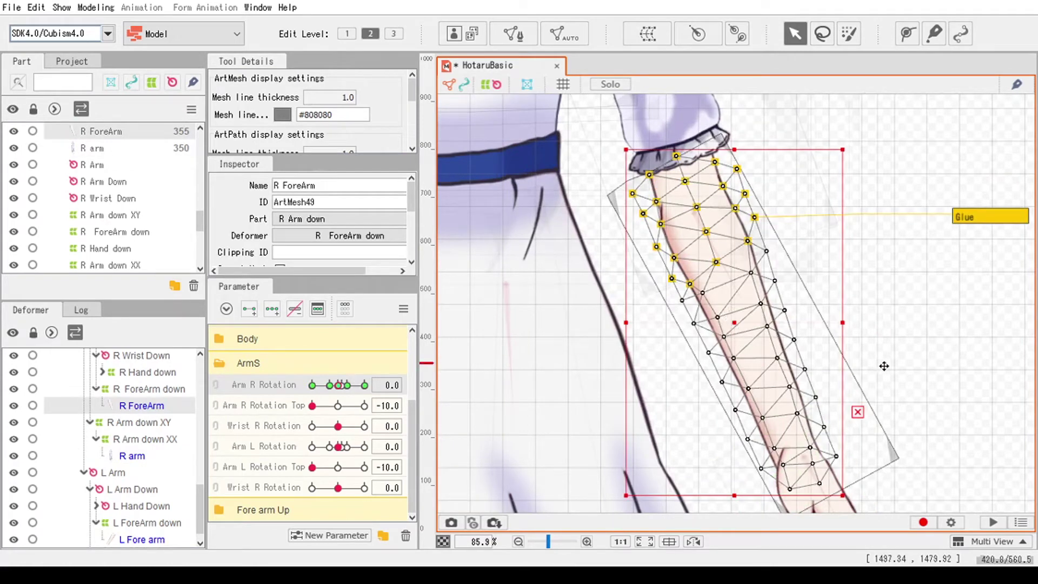
left_click_drag(885, 366, 1005, 346)
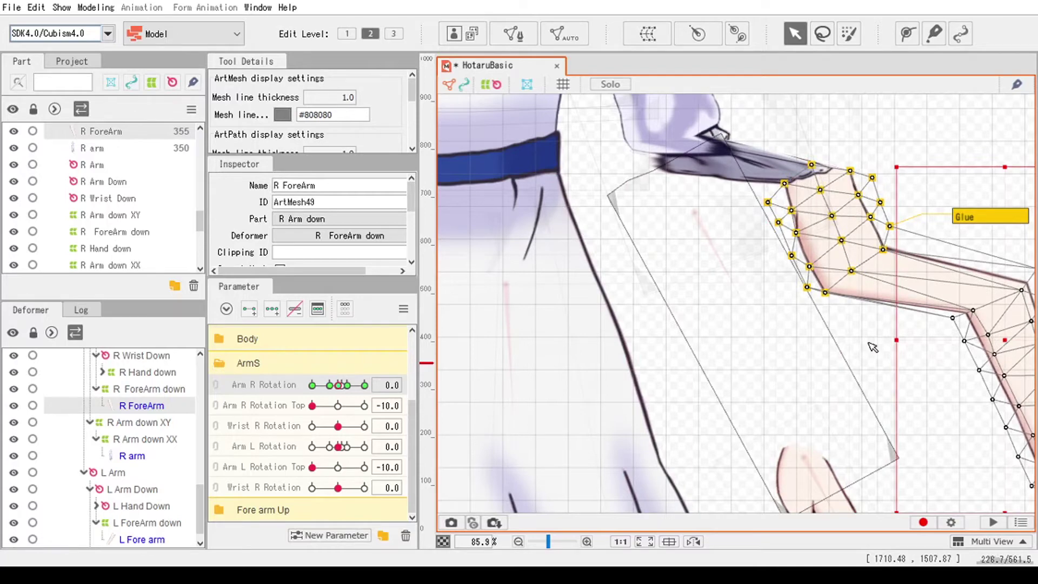
scroll(873, 346, "down", 5)
scroll(873, 347, "up", 5)
scroll(859, 365, "down", 3)
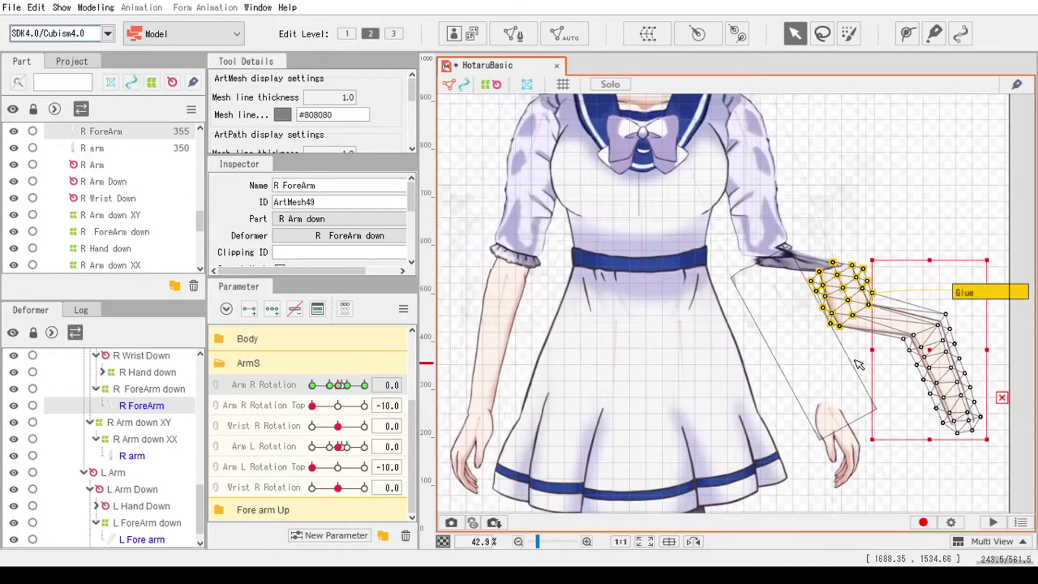
key("ctrl+z")
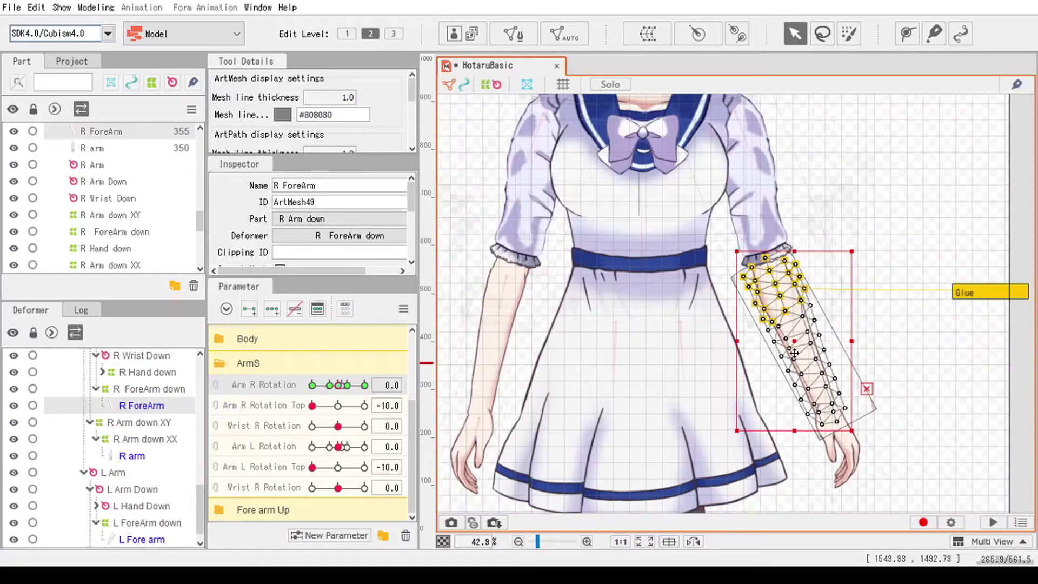
left_click_drag(844, 341, 1016, 357)
key("ctrl+z")
Step: Select the R Arm Down rotation deformer at the elbow and try rotating the forearm outward
scroll(803, 238, "up", 6)
left_click(730, 382)
scroll(827, 368, "down", 6)
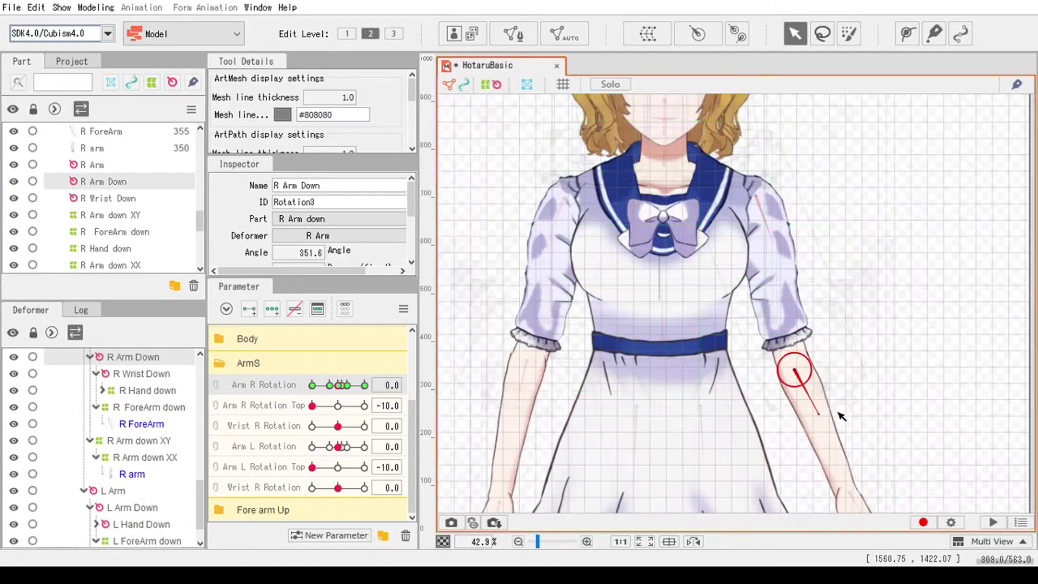
scroll(841, 416, "down", 2)
scroll(841, 420, "up", 4)
left_click_drag(809, 413, 858, 393)
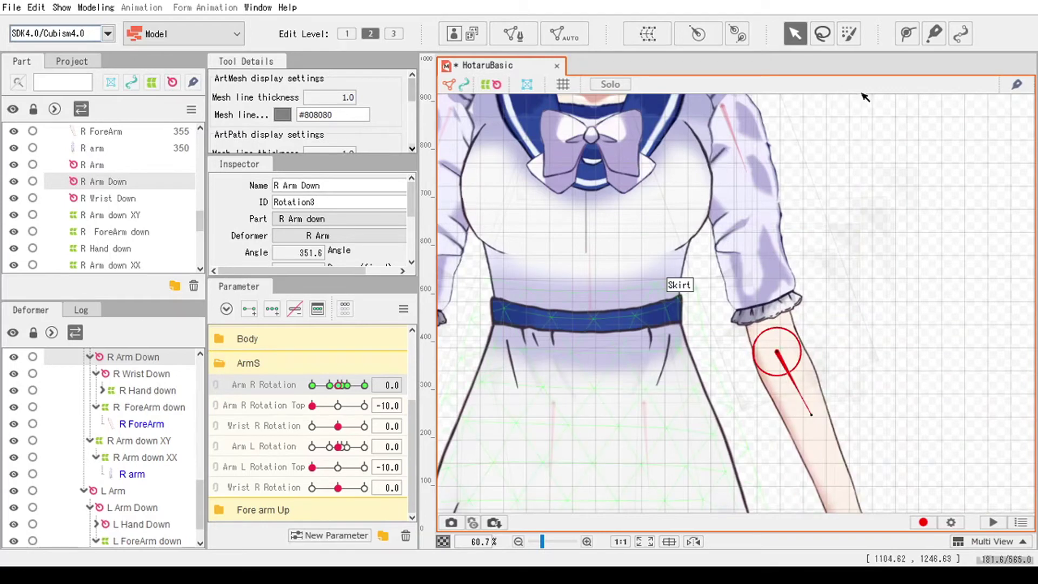
Step: Select the elbow glue between R arm and R ForeArm for Glue Weight A painting and set the weight to 100%
left_click(934, 34)
left_click(262, 91)
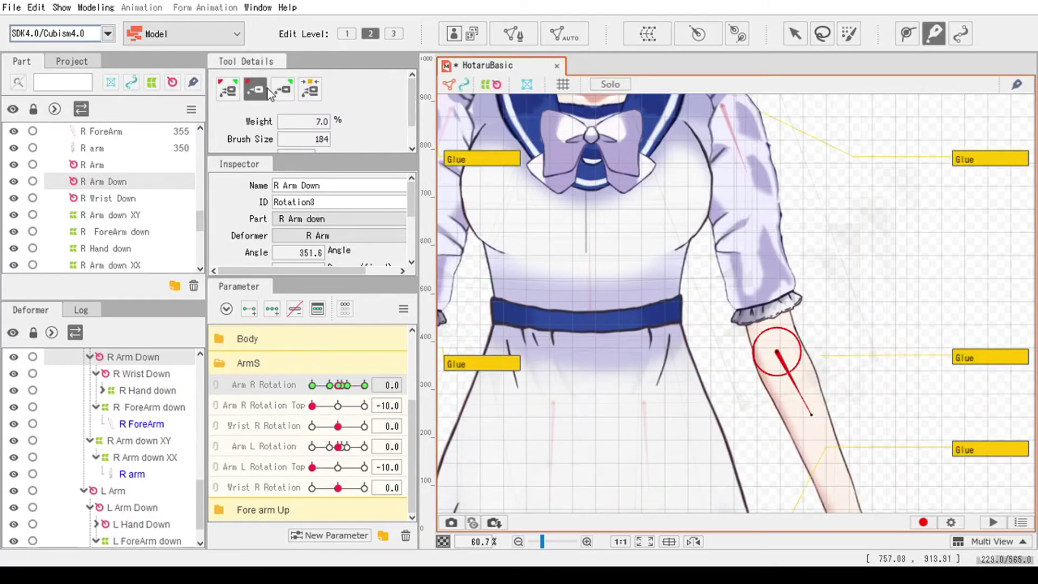
left_click(311, 97)
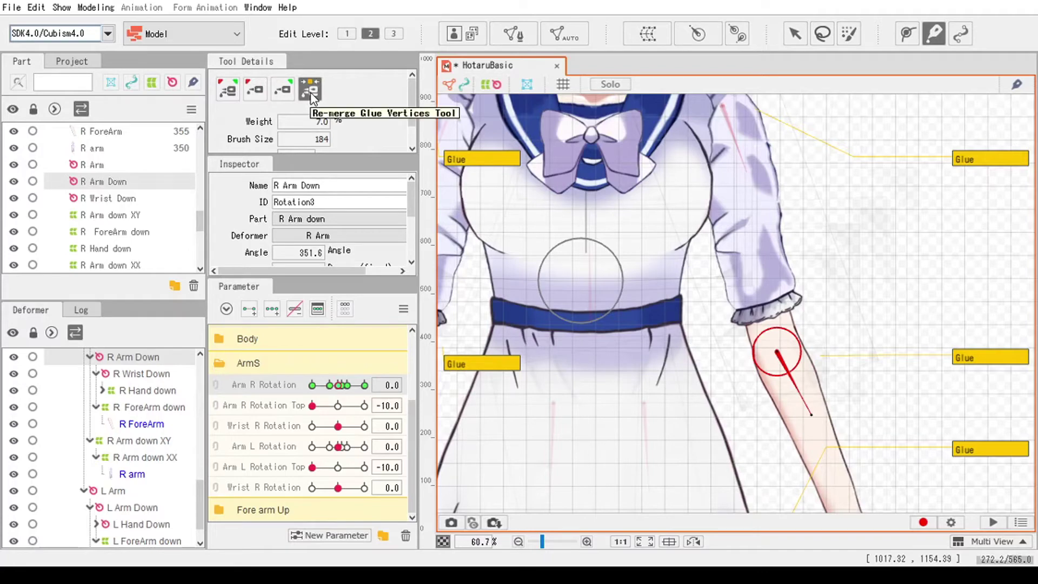
left_click(256, 91)
scroll(810, 232, "up", 2)
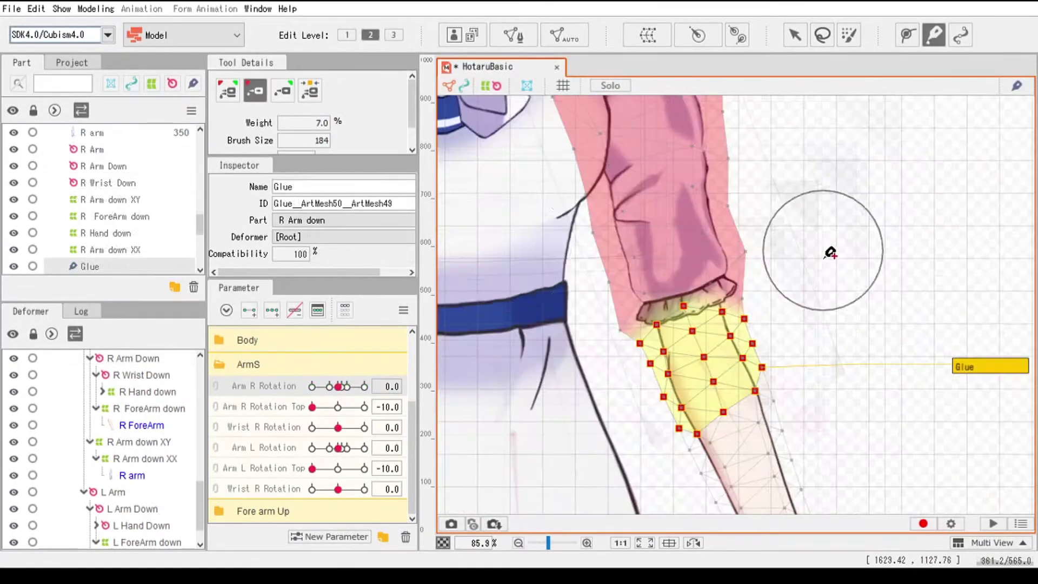
left_click(321, 123)
type("100")
key("Return")
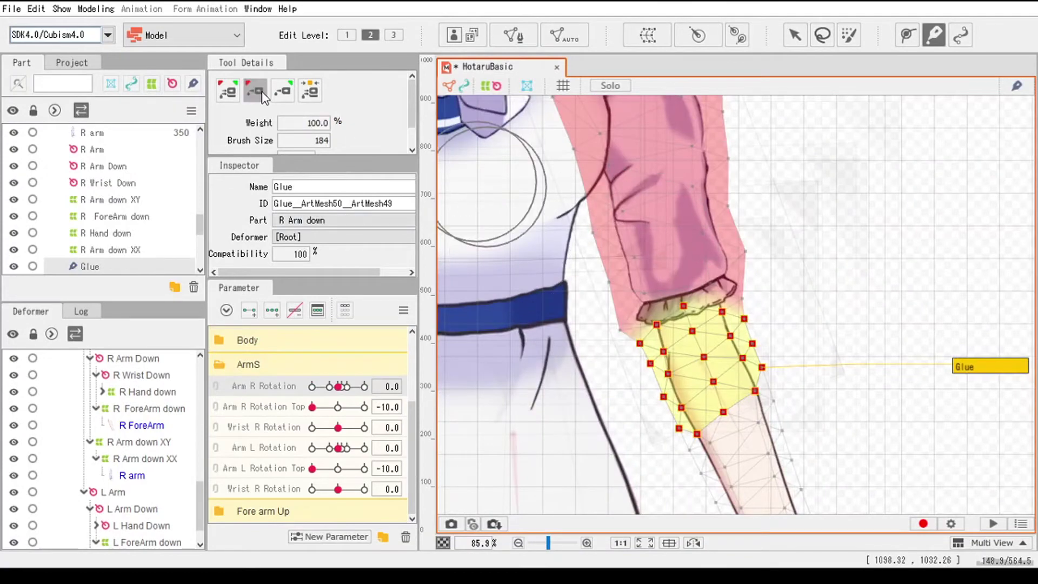
Step: Paint Glue Weight A at 100% over the upper part of the elbow section, just below the sleeve cuff
scroll(628, 184, "down", 4)
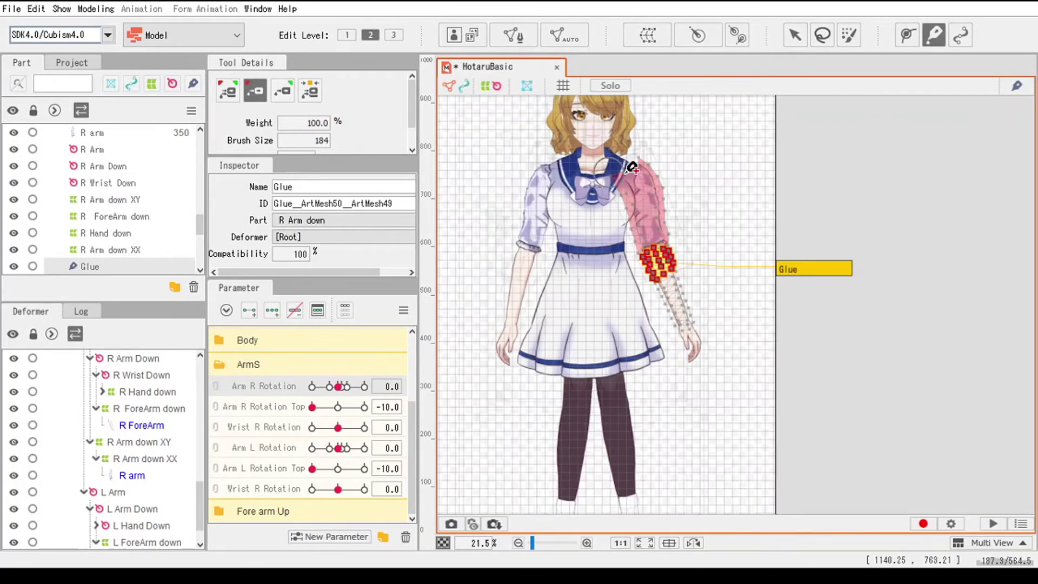
scroll(627, 183, "up", 3)
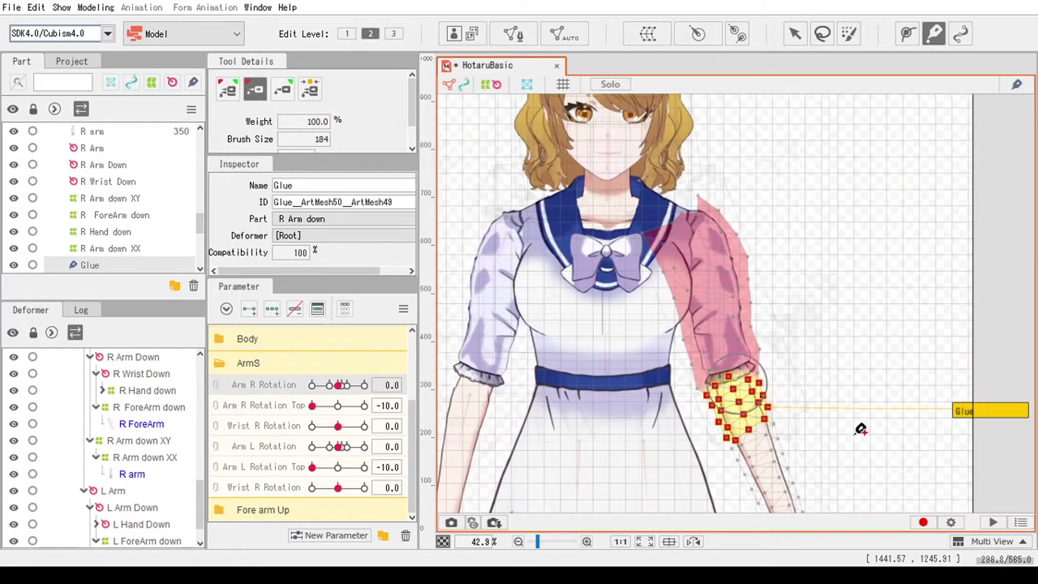
scroll(866, 449, "up", 2)
scroll(616, 324, "down", 3)
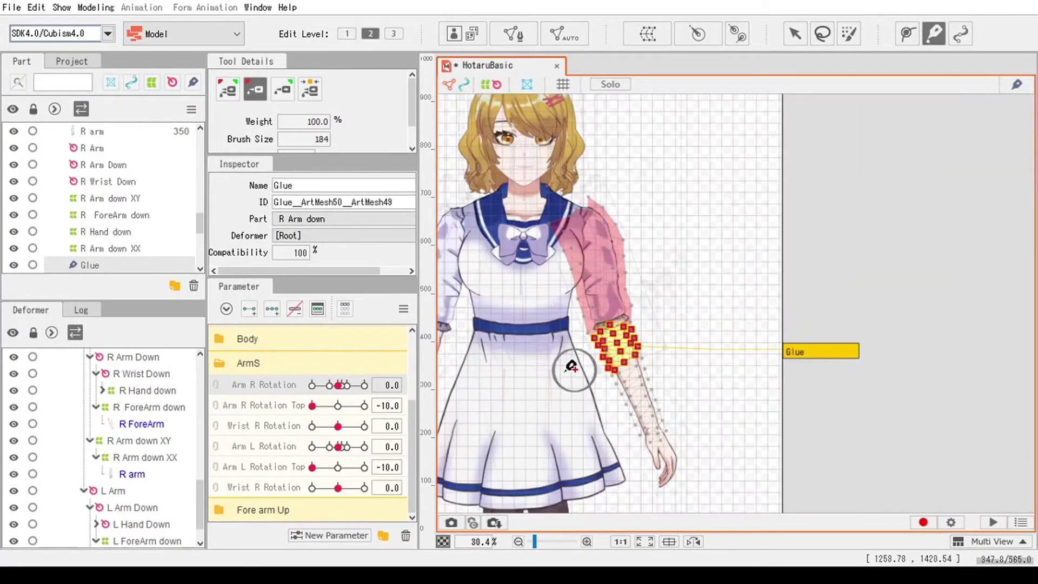
scroll(593, 309, "up", 3)
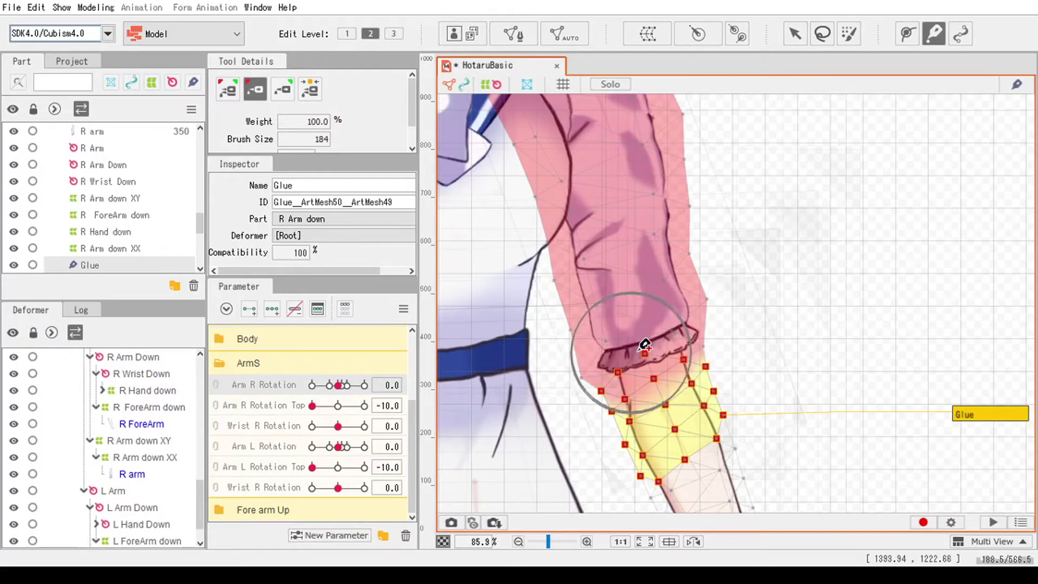
scroll(657, 361, "up", 2)
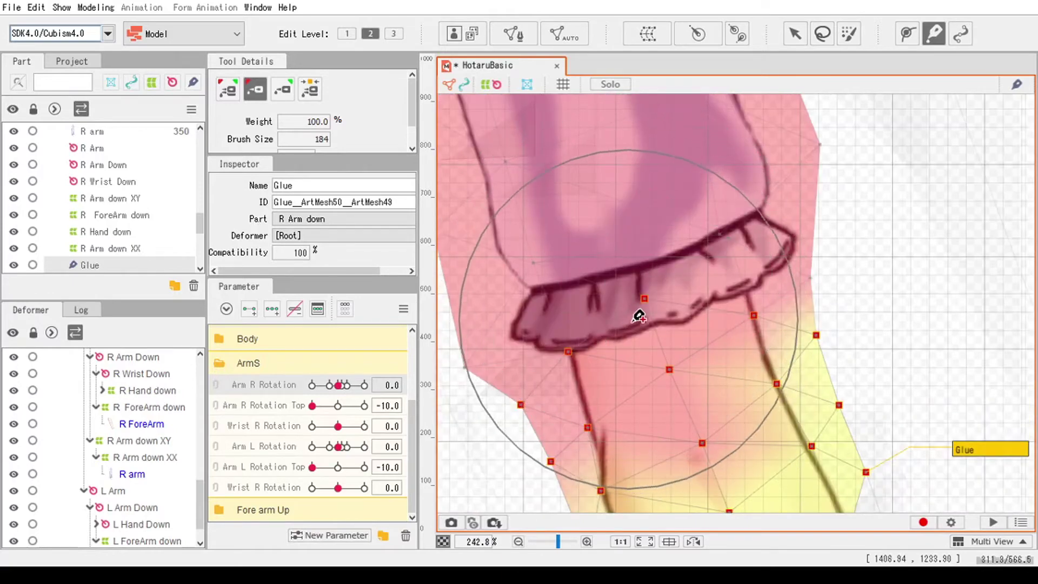
scroll(649, 308, "down", 1)
scroll(672, 285, "down", 1)
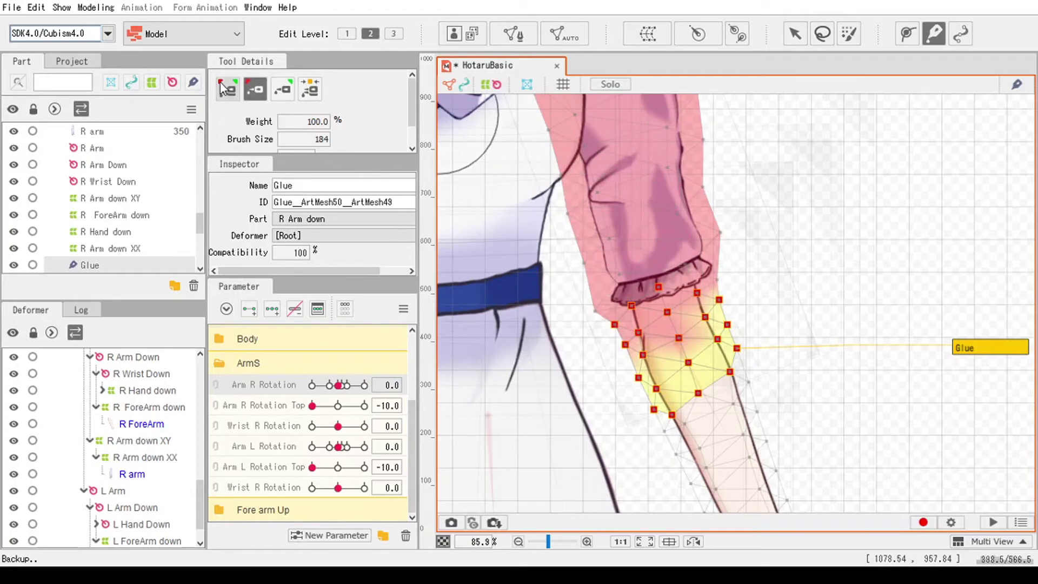
scroll(676, 303, "down", 3)
scroll(707, 332, "up", 2)
Step: Swing the right forearm outward with its elbow rotation deformer so the elbow bends
left_click(795, 33)
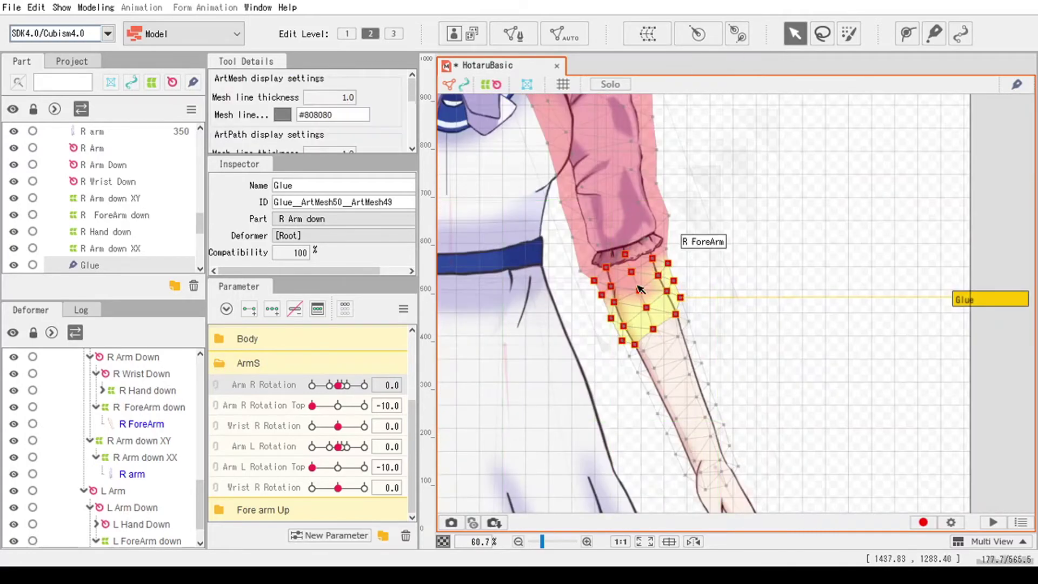
left_click(638, 294)
left_click_drag(670, 352, 653, 262)
left_click(636, 238)
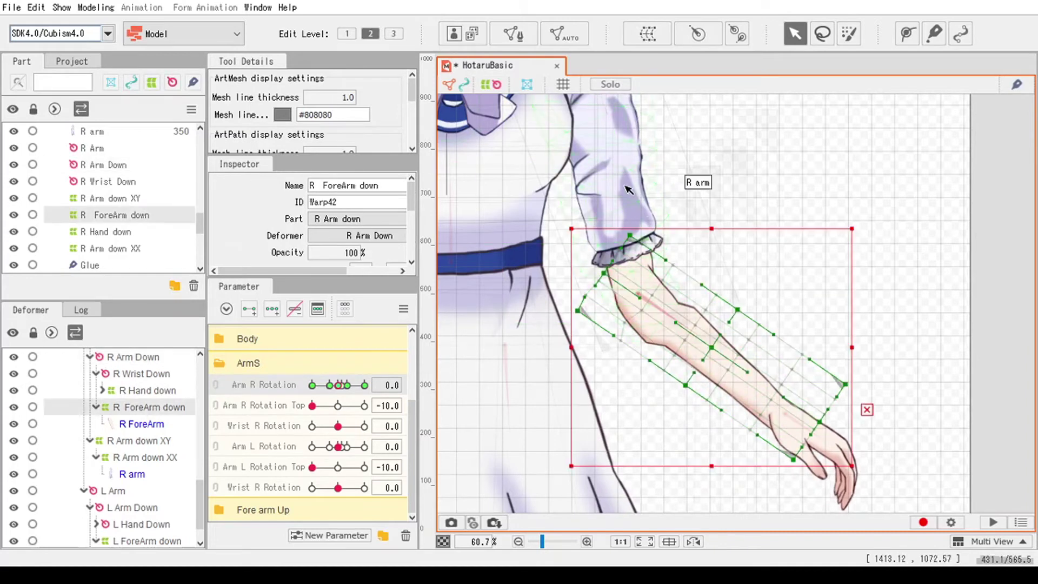
Step: Paint Glue Weight B at 100% over the lower part of the elbow glue, where it meets the forearm
left_click(626, 190)
left_click(933, 36)
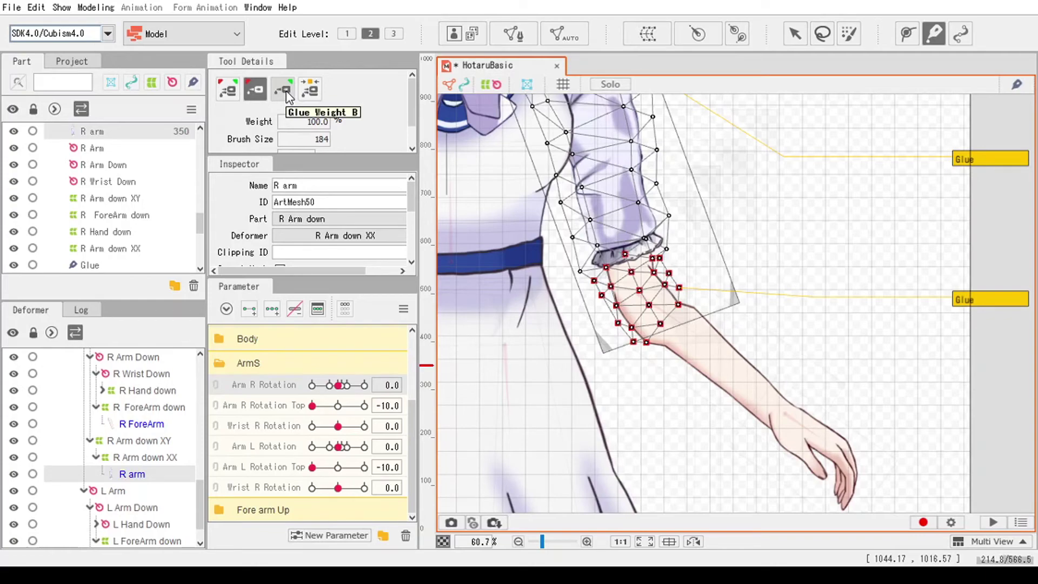
left_click(283, 90)
left_click(1001, 300)
scroll(649, 346, "up", 5)
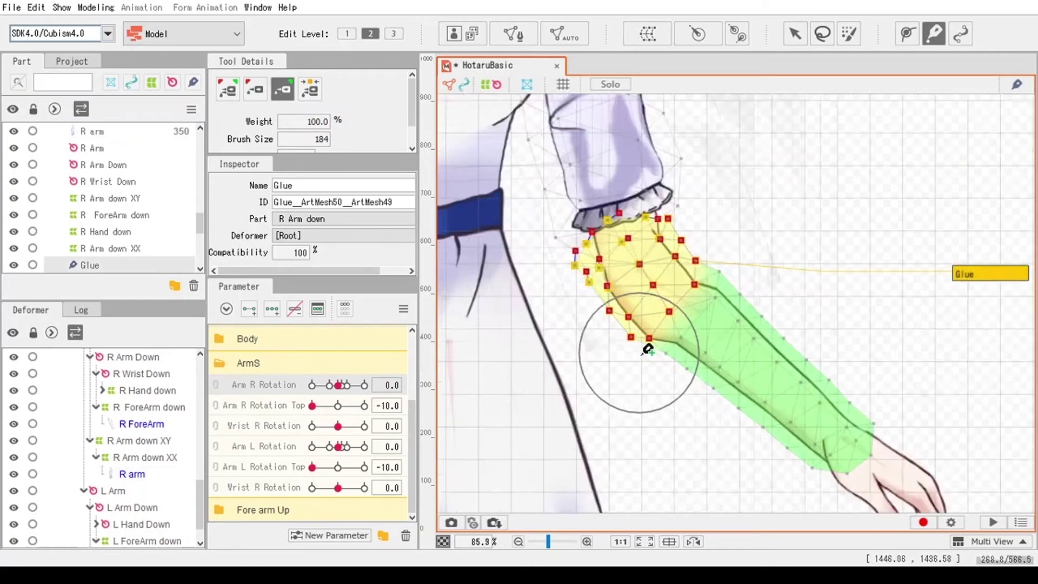
mouse_move(705, 277)
left_mouse_down()
mouse_move(681, 265)
mouse_move(719, 286)
left_mouse_up()
scroll(697, 284, "down", 3)
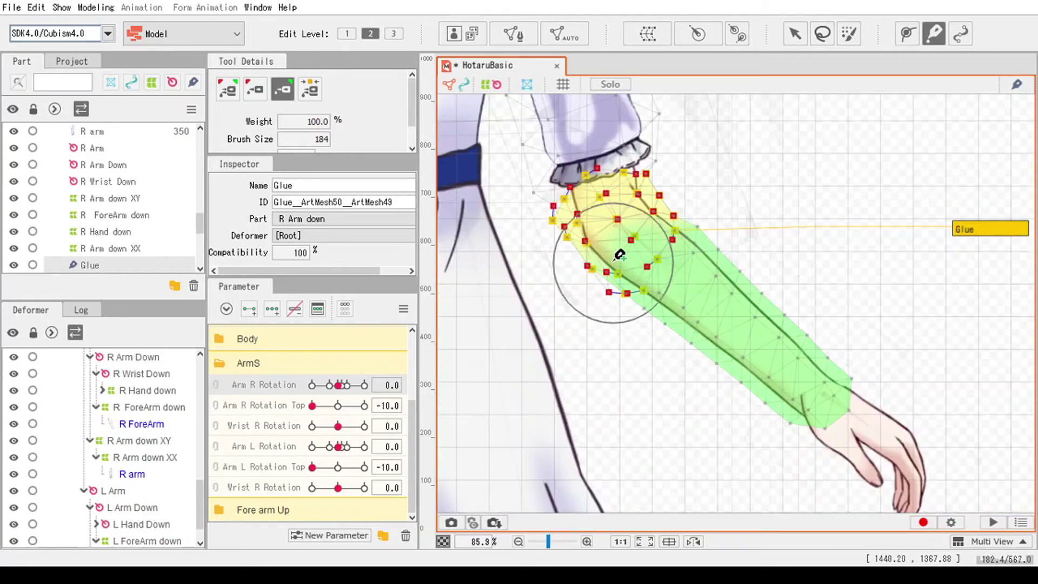
scroll(660, 265, "up", 5)
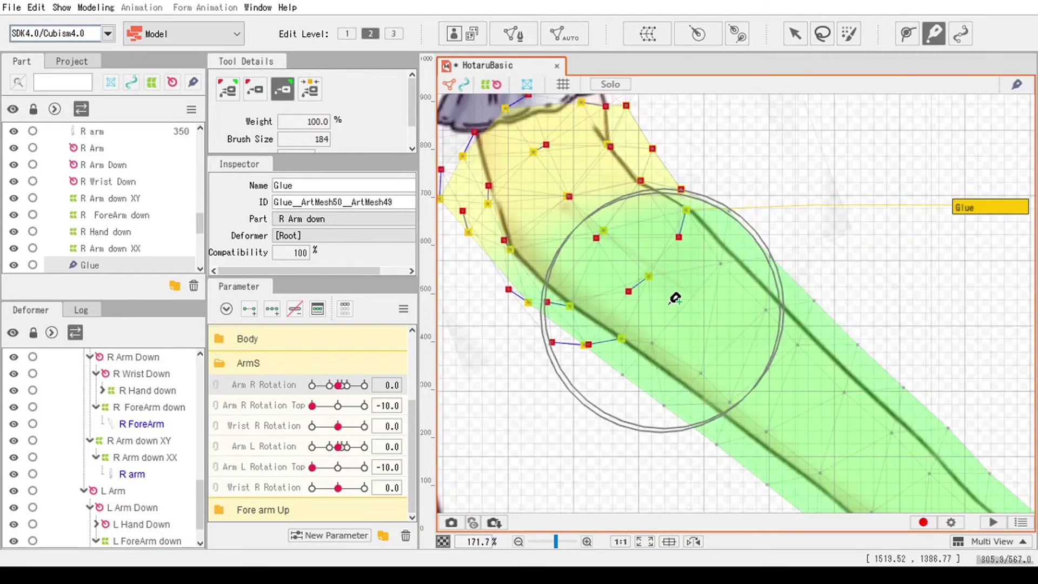
Step: Go over the upper elbow below the cuff with Glue Weight A, and switch to the Re-merge Glue Vertices tool
scroll(654, 314, "down", 8)
left_click(254, 88)
scroll(657, 276, "up", 4)
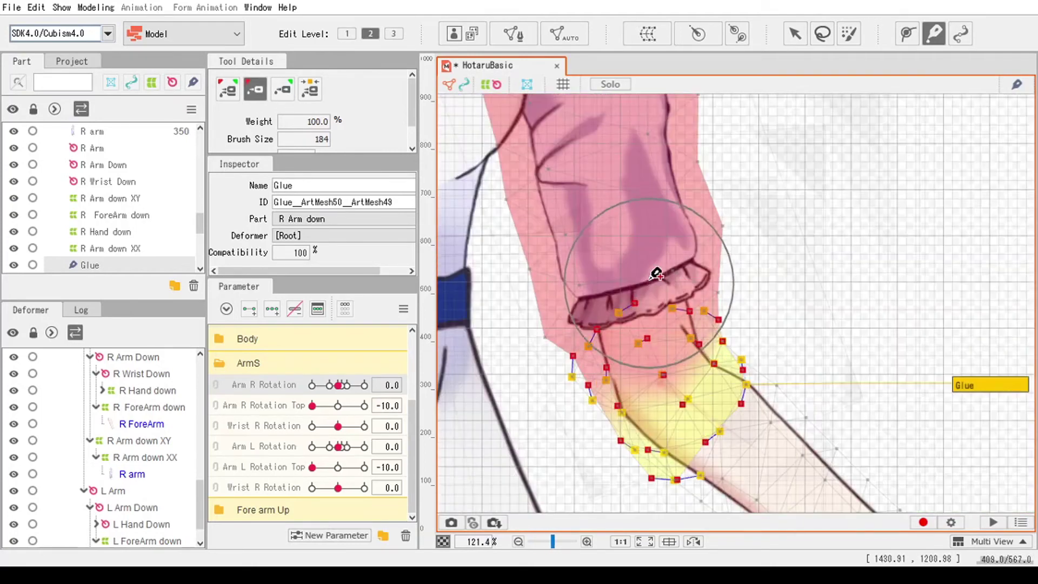
scroll(660, 278, "down", 2)
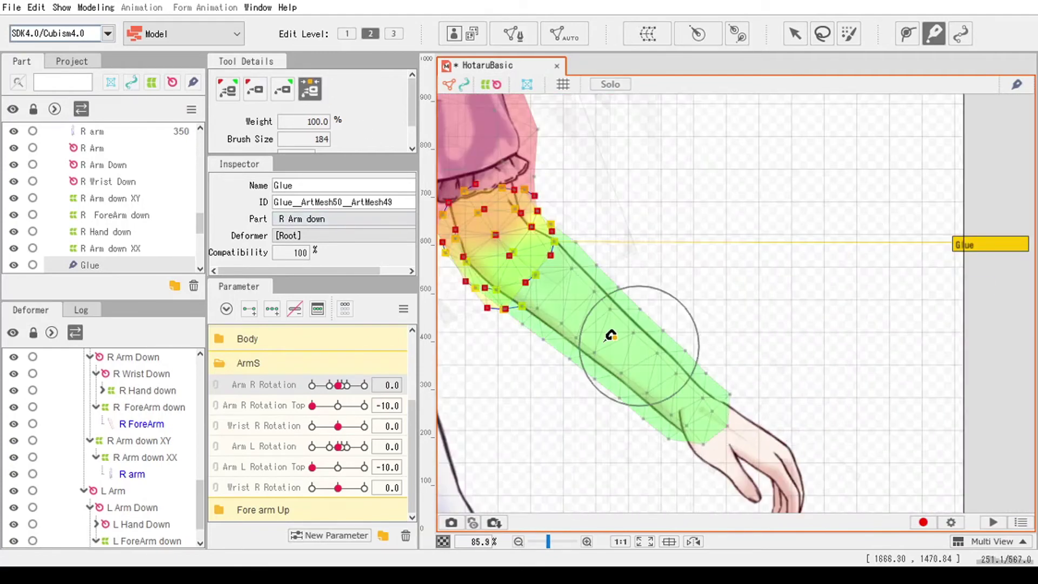
Step: Switch to the Brush Selection tool and resize its brush to 349 px around the elbow
scroll(769, 285, "down", 4)
key("b")
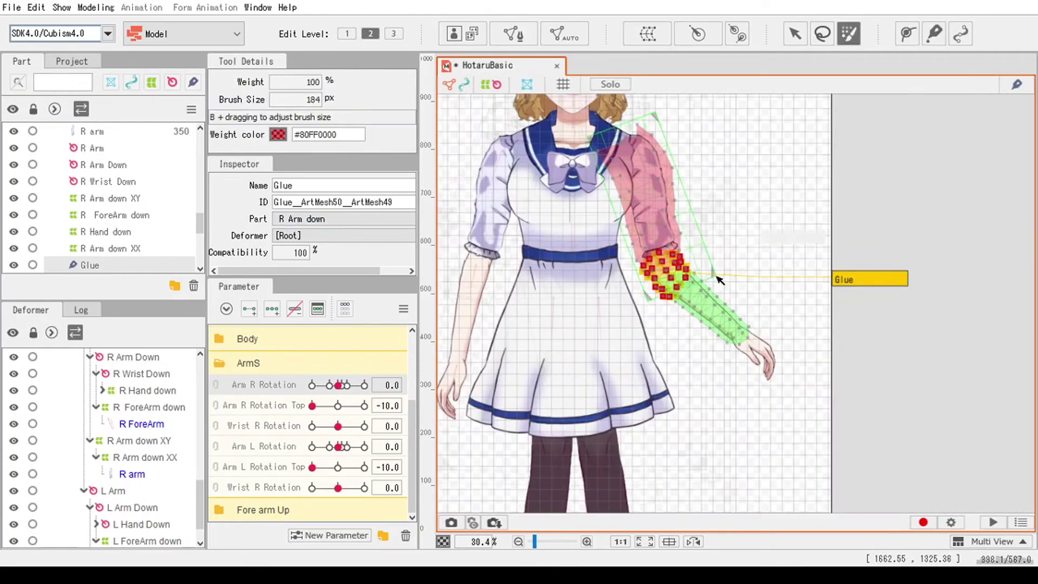
mouse_move(697, 245)
left_mouse_down()
mouse_move(799, 222)
mouse_move(641, 232)
left_mouse_up()
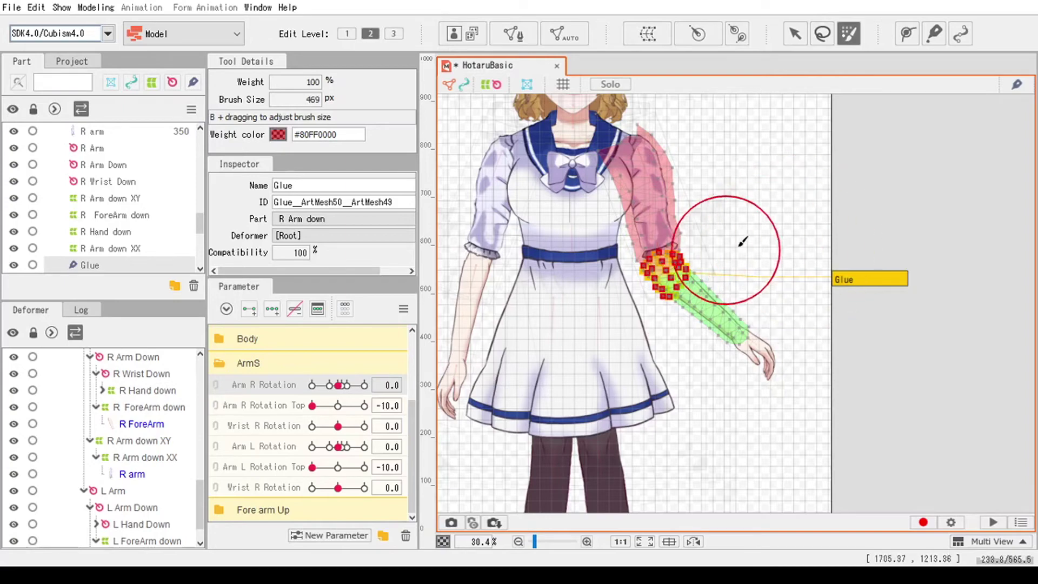
mouse_move(743, 242)
left_mouse_down()
mouse_move(786, 241)
mouse_move(764, 287)
left_mouse_up()
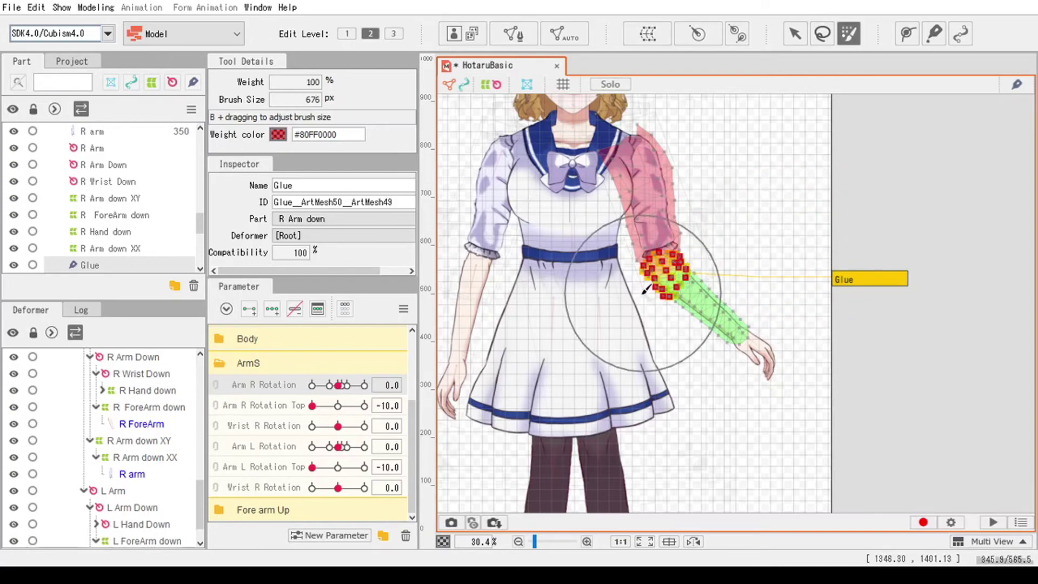
scroll(677, 254, "up", 3)
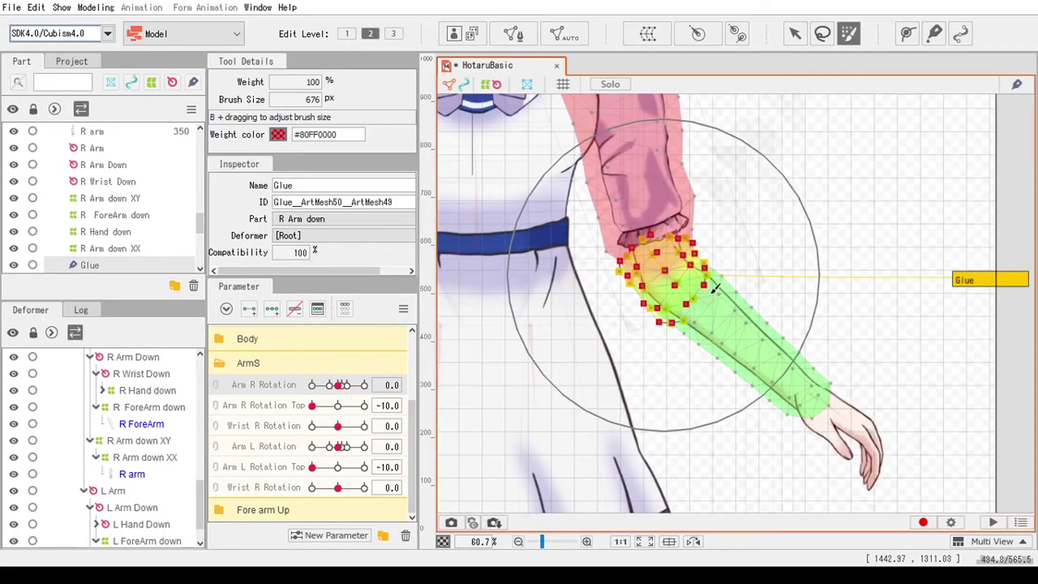
scroll(691, 283, "down", 2)
scroll(690, 283, "up", 5)
left_click_drag(693, 287, 479, 290)
left_click_drag(816, 280, 723, 279)
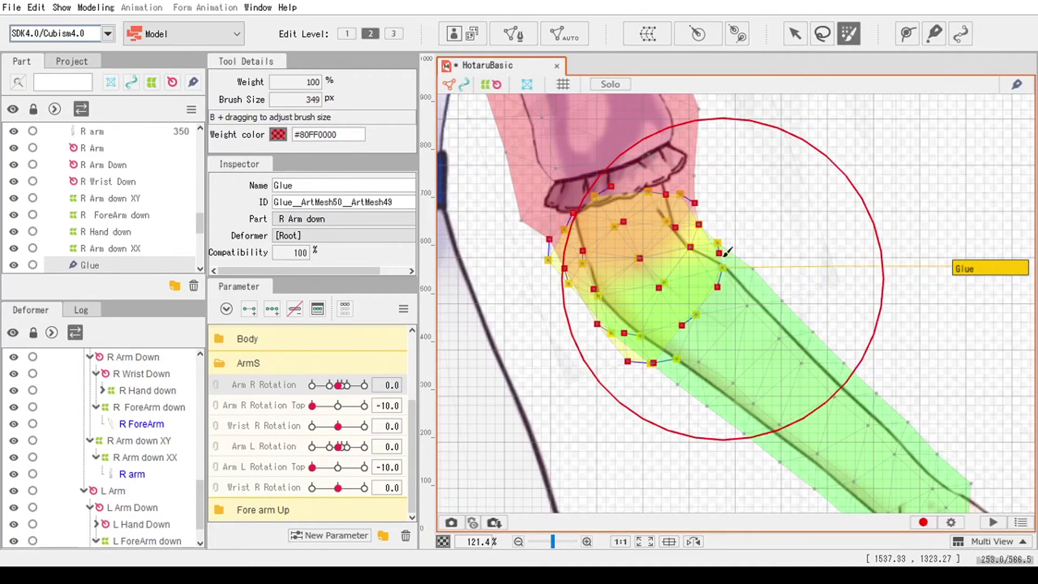
Step: Shrink the selection brush to 87 px for working on the vertices at the elbow
scroll(589, 186, "up", 6)
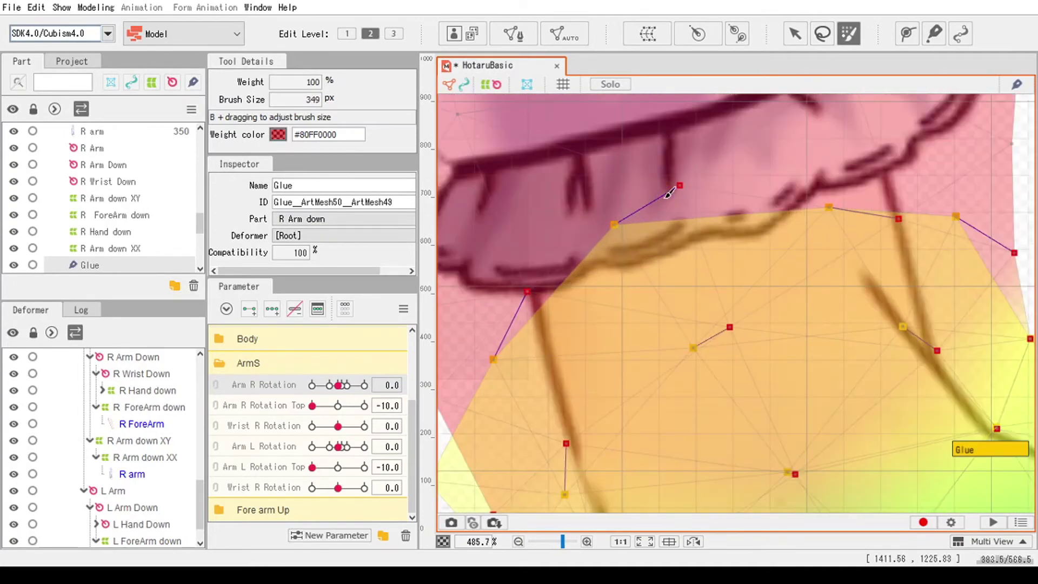
scroll(684, 182, "down", 6)
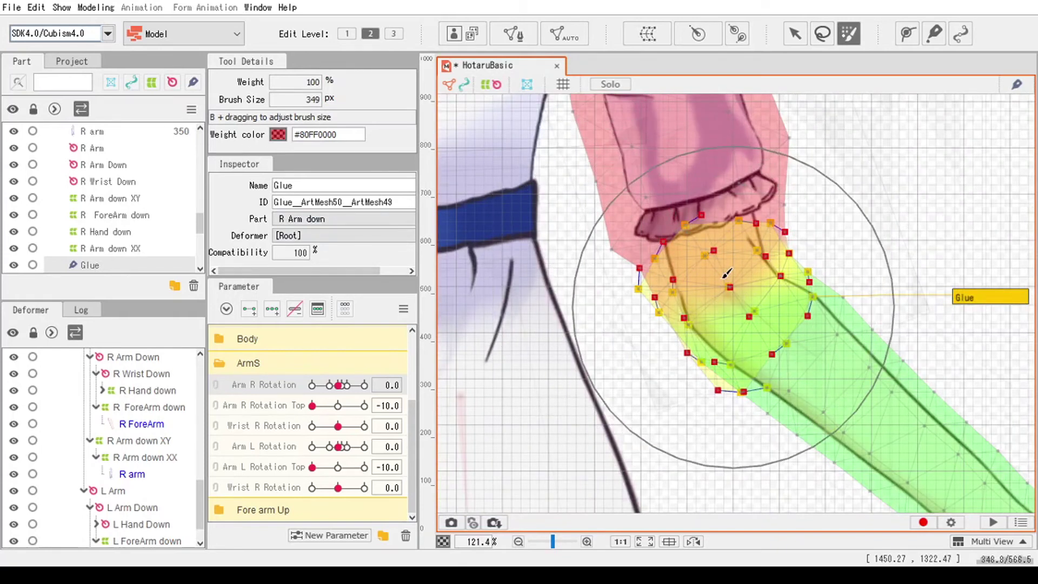
scroll(769, 323, "up", 3)
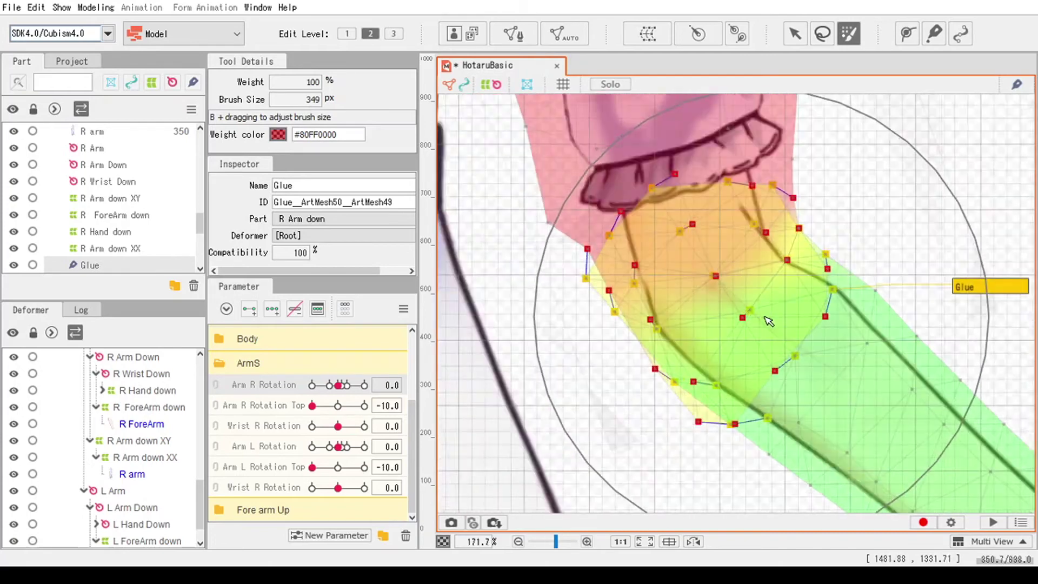
scroll(772, 329, "down", 3)
left_click_drag(560, 325, 538, 348)
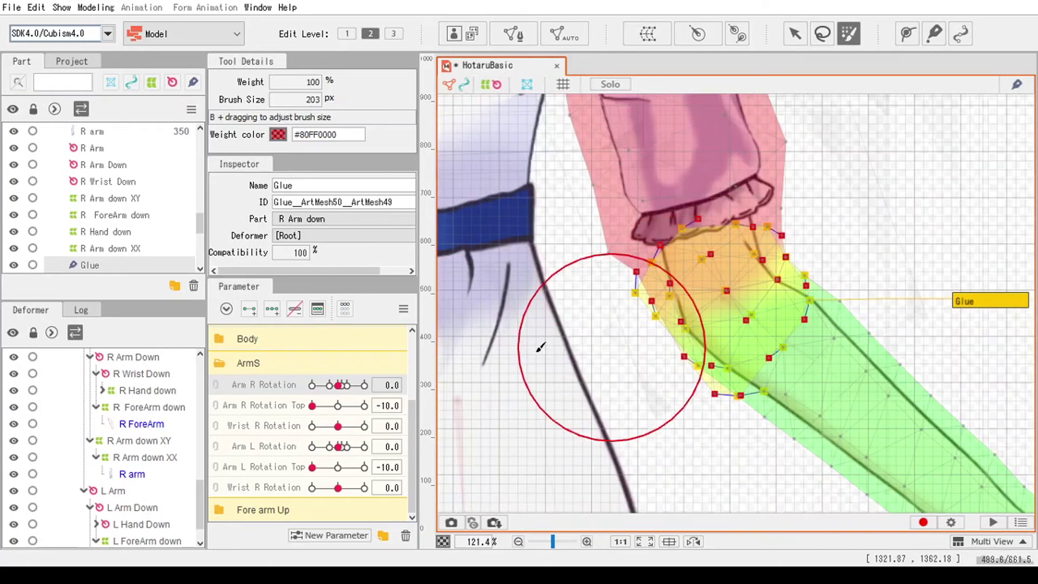
scroll(601, 248, "up", 3)
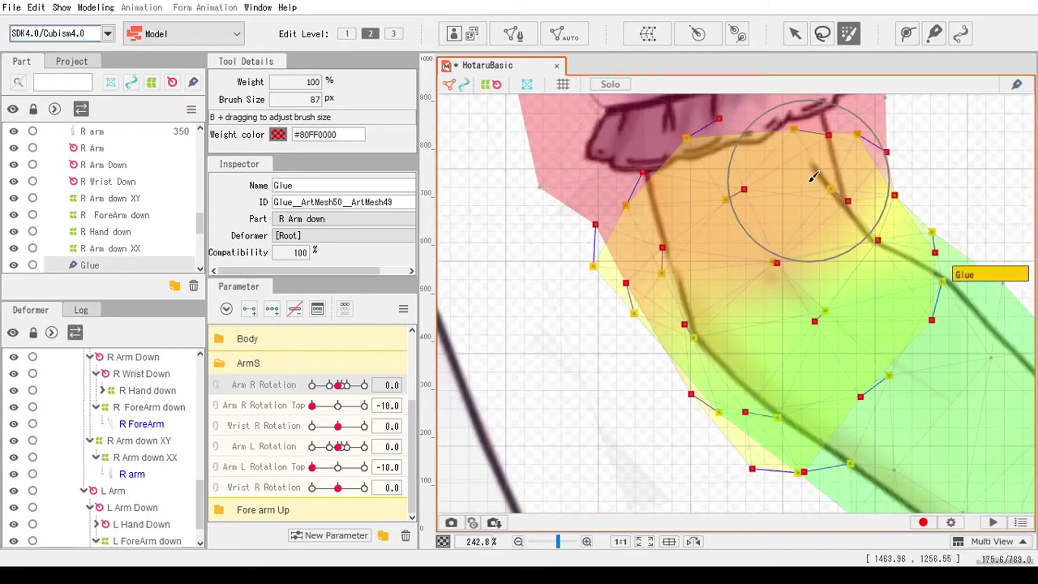
Step: Re-merge the glue vertices across the upper and middle elbow, from the cuff down toward the forearm
left_click(990, 275)
mouse_move(895, 243)
left_mouse_down()
mouse_move(928, 225)
mouse_move(733, 197)
mouse_move(720, 289)
left_mouse_up()
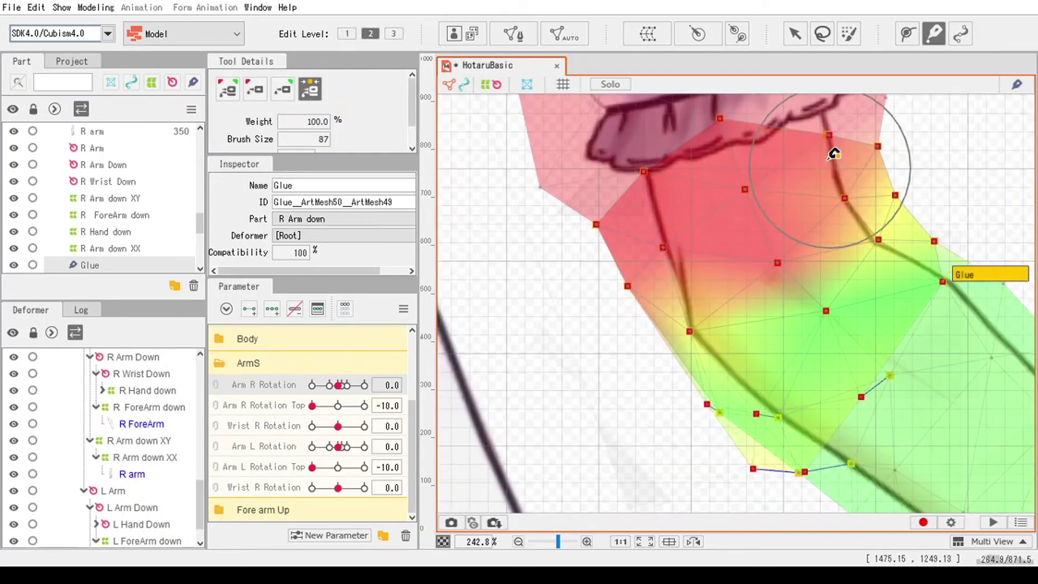
scroll(832, 155, "down", 4)
scroll(715, 142, "up", 7)
scroll(715, 141, "down", 5)
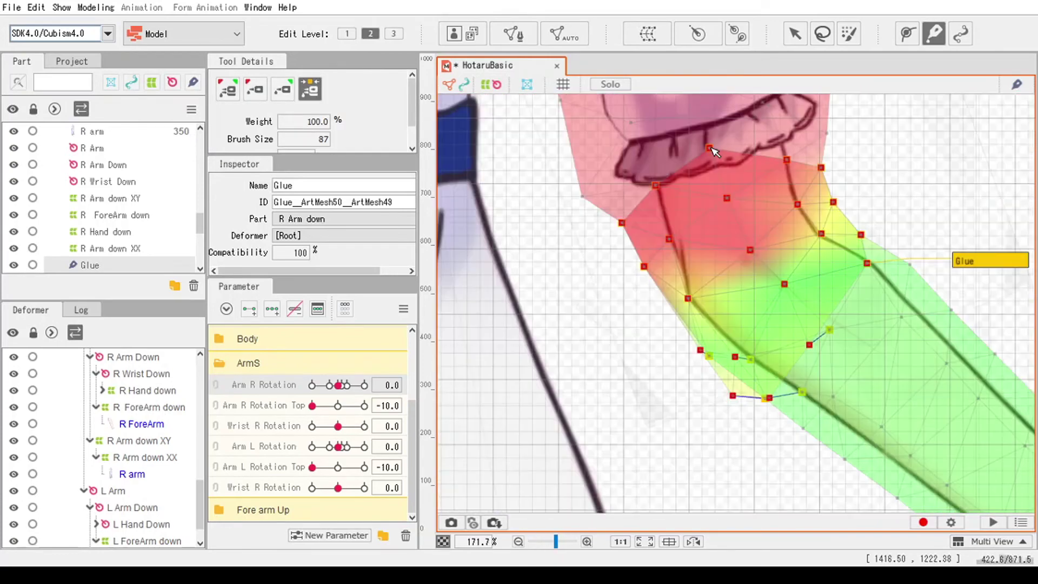
scroll(719, 162, "up", 2)
Step: Paint Glue Weight A at 100% over the whole elbow glue, and go over the same area with Glue Weight B
key("ctrl")
scroll(706, 283, "down", 3)
mouse_move(706, 283)
left_mouse_down()
mouse_move(793, 273)
mouse_move(812, 350)
left_mouse_up()
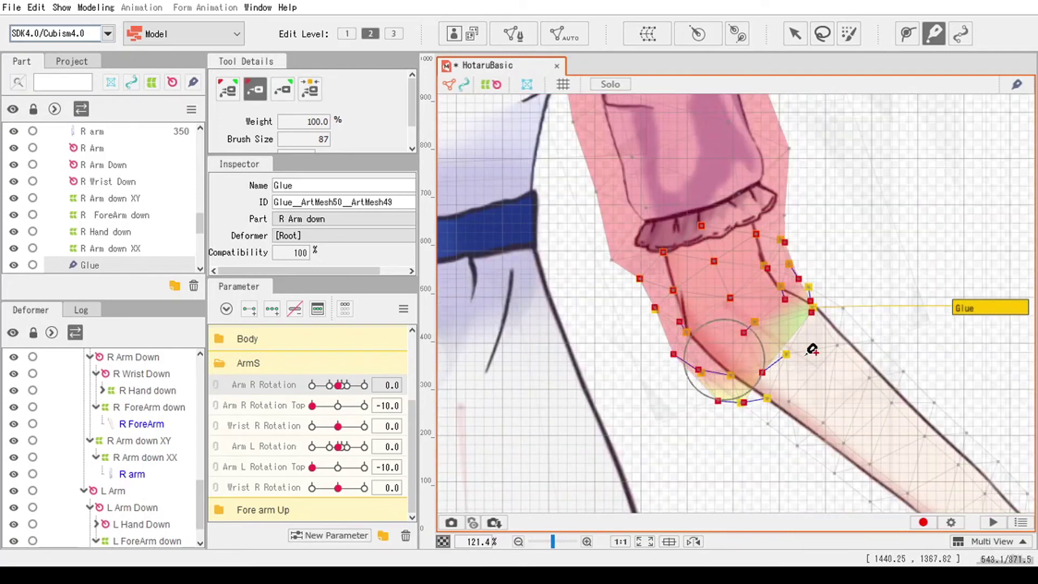
left_click(282, 89)
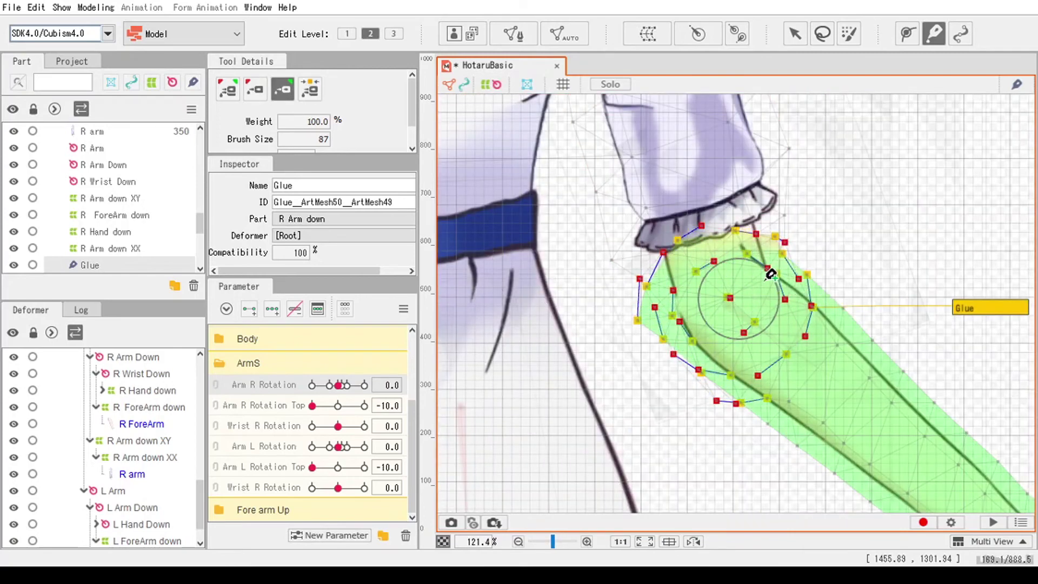
scroll(757, 316, "down", 4)
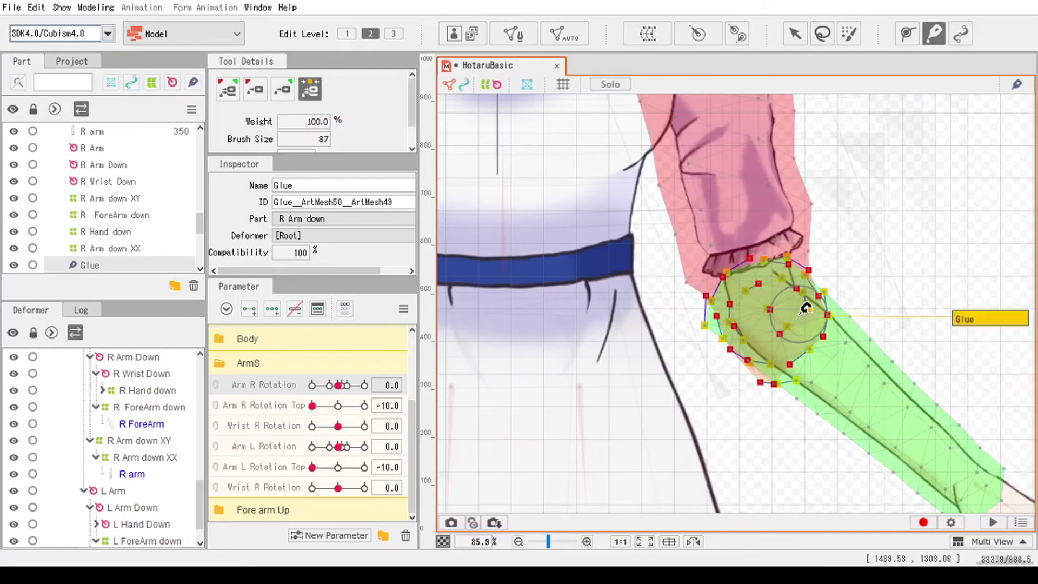
Step: Re-merge the glue vertices over the whole elbow, from just below the cuff to the start of the forearm
scroll(806, 308, "up", 2)
mouse_move(591, 244)
left_mouse_down()
mouse_move(663, 253)
mouse_move(748, 216)
mouse_move(809, 236)
left_mouse_up()
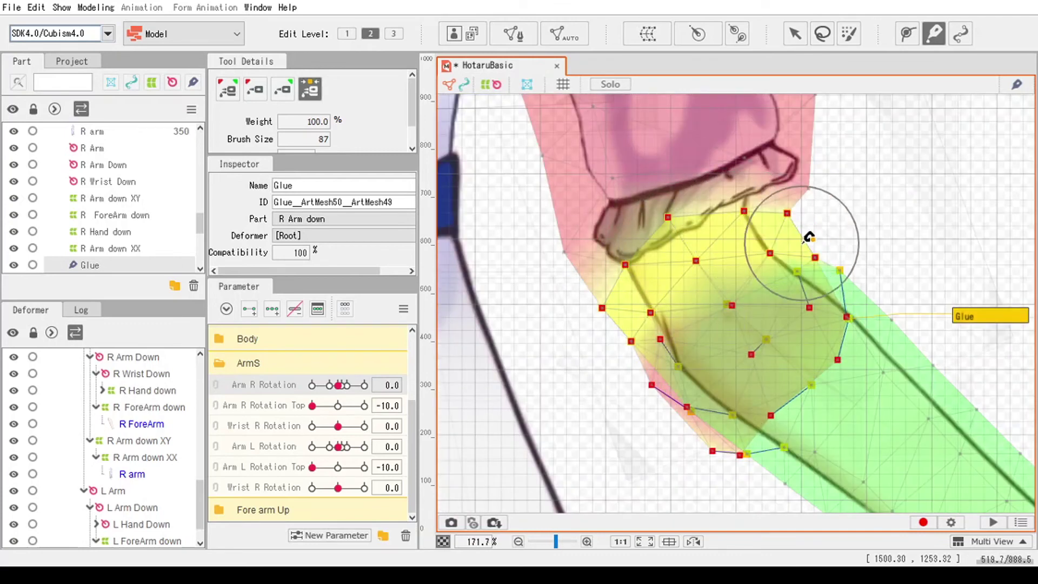
scroll(767, 295, "up", 3)
scroll(773, 305, "down", 3)
scroll(757, 303, "up", 5)
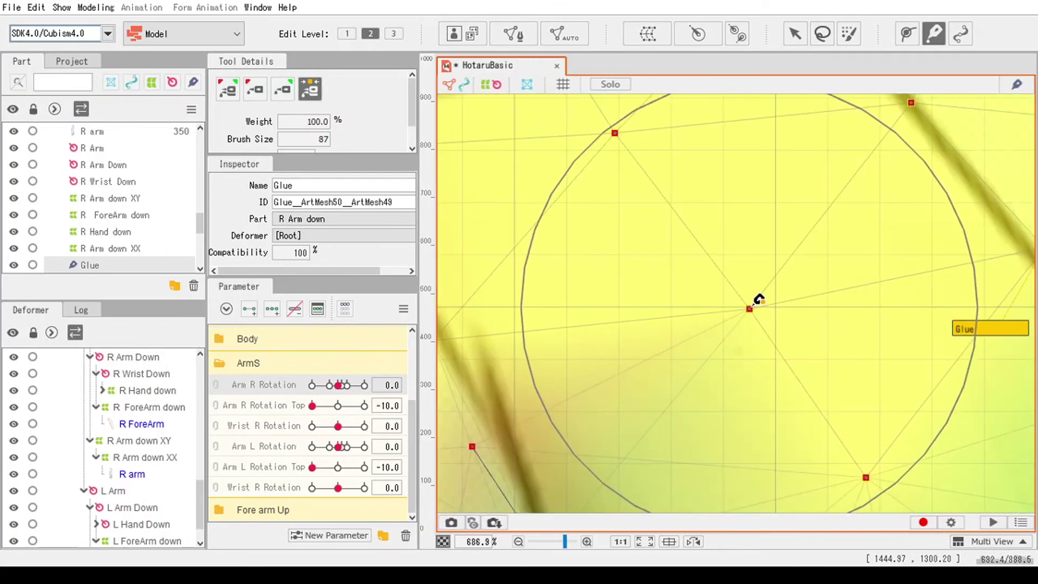
scroll(767, 313, "down", 3)
mouse_move(755, 311)
left_mouse_down()
mouse_move(668, 395)
mouse_move(744, 440)
mouse_move(869, 390)
left_mouse_up()
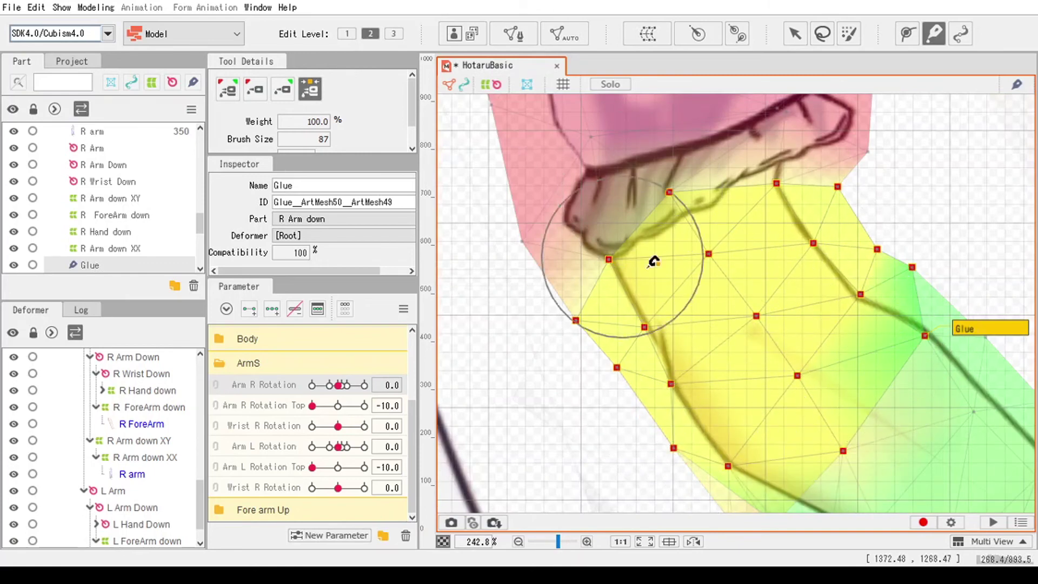
Step: Paint Glue Weight B at 100% over the lower part of the elbow glue, along the edge that joins the forearm
scroll(665, 276, "down", 4)
right_click(727, 233)
left_click(273, 120)
left_click(286, 86)
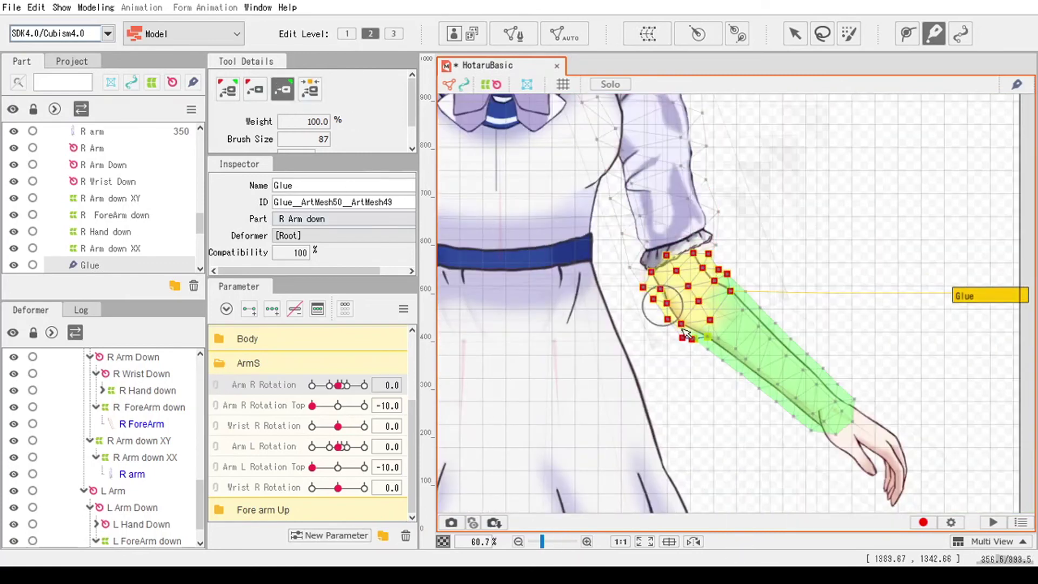
scroll(685, 334, "up", 3)
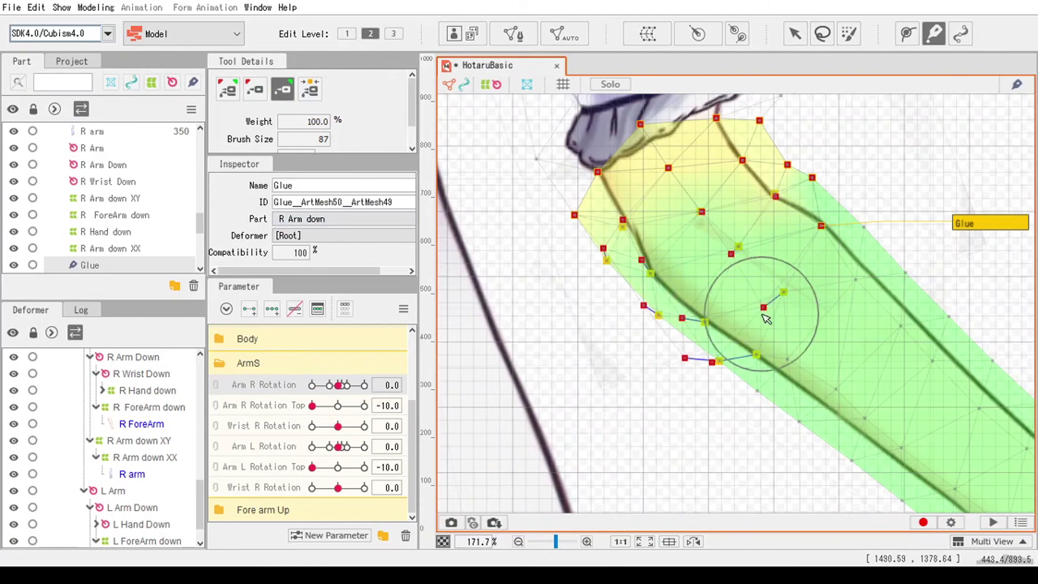
scroll(763, 315, "down", 6)
Step: Paint Glue Weight A at 100% over the upper elbow vertices just below the sleeve cuff, on both sides of the arm
right_click(761, 229)
left_click(920, 187)
scroll(906, 217, "up", 4)
left_click(258, 88)
scroll(741, 322, "down", 4)
scroll(633, 379, "up", 1)
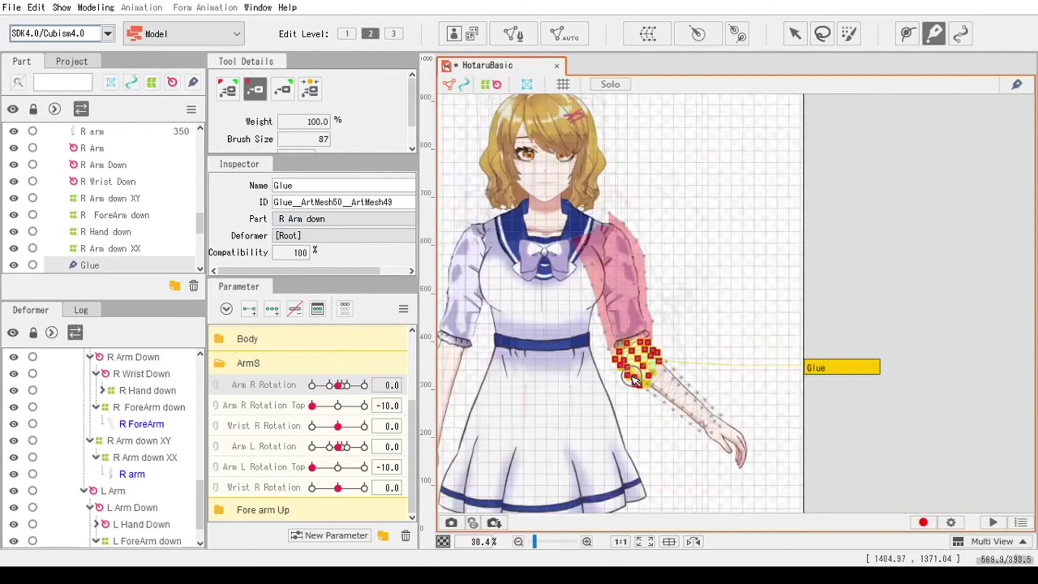
scroll(634, 380, "up", 6)
scroll(834, 308, "down", 2)
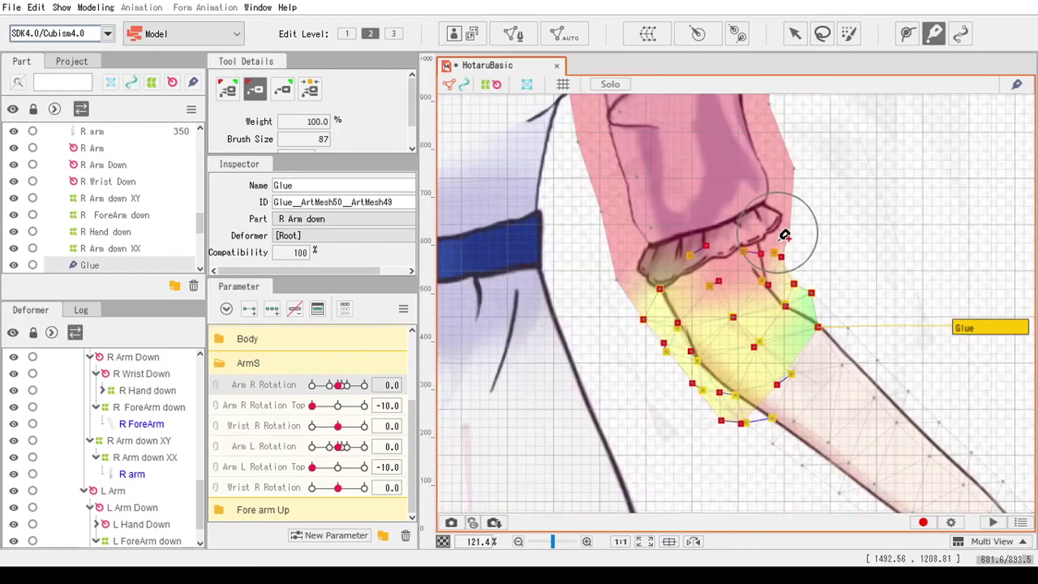
scroll(785, 236, "up", 3)
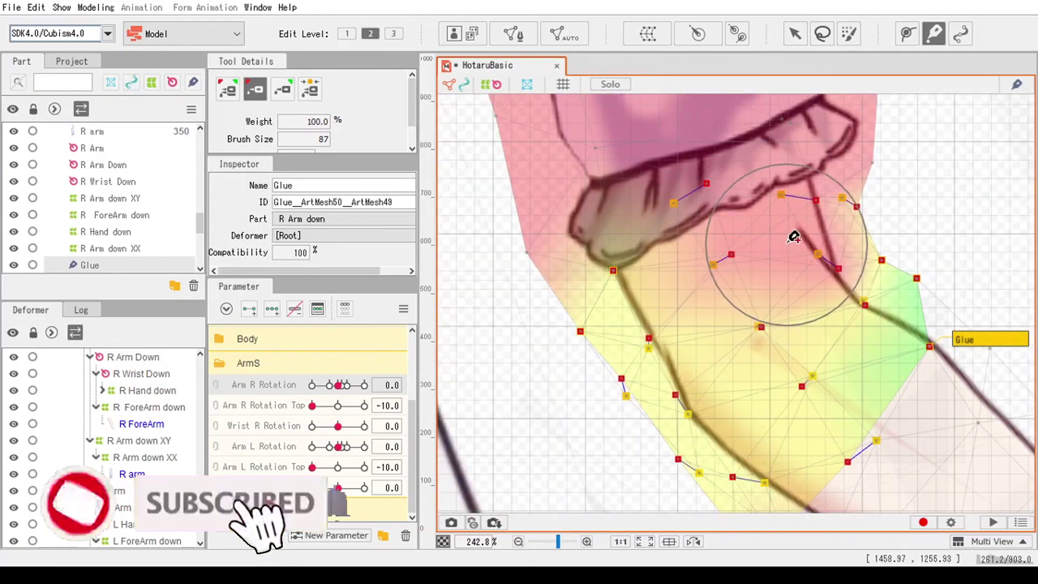
scroll(822, 236, "down", 7)
scroll(881, 289, "up", 7)
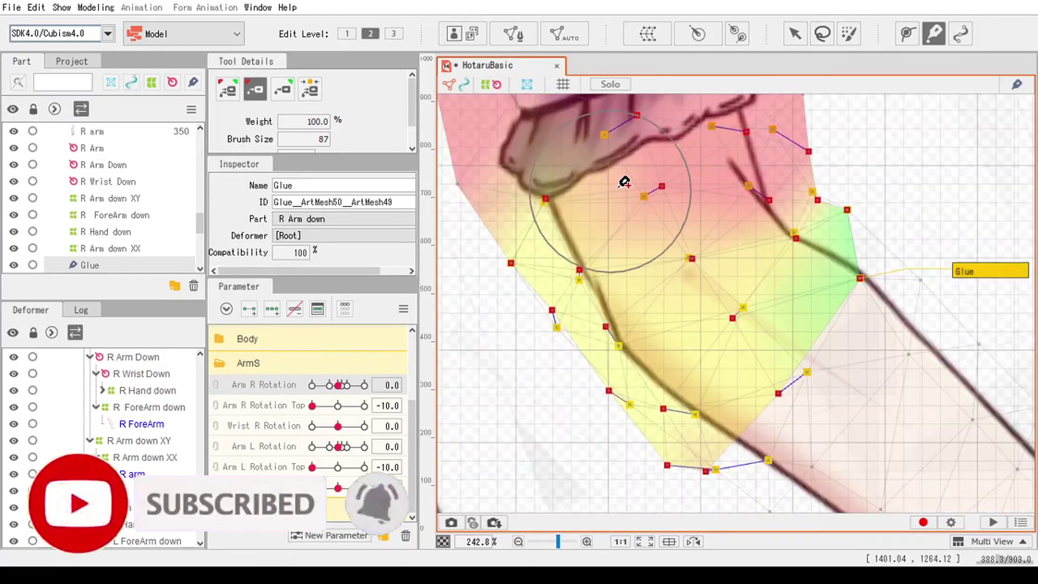
left_click_drag(620, 187, 629, 183)
Step: Touch up the lower elbow with Glue Weight B and the middle of the elbow with Glue Weight A
scroll(662, 165, "down", 6)
scroll(659, 161, "up", 3)
left_click(283, 89)
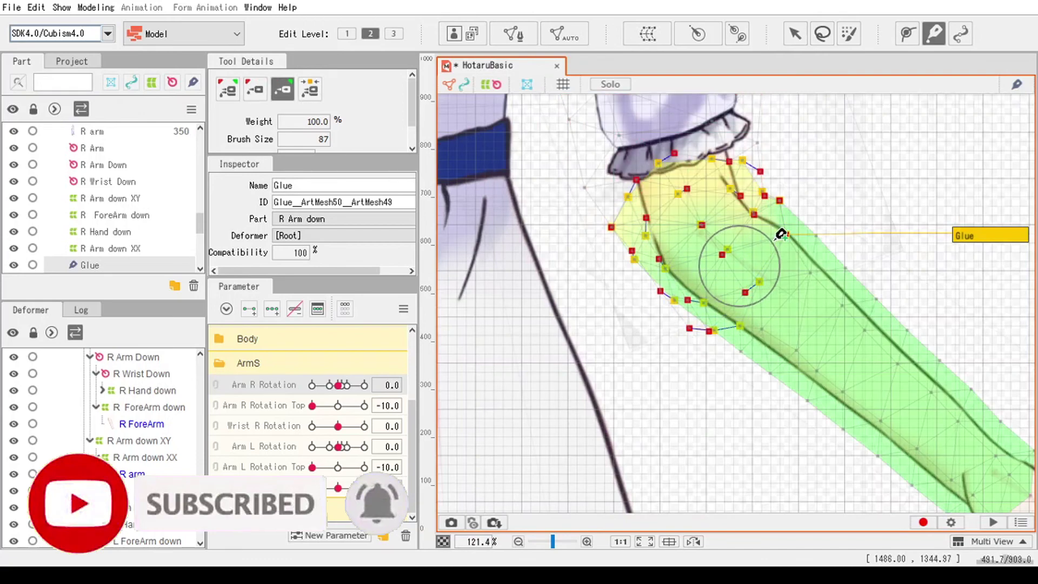
left_click(256, 90)
left_click_drag(723, 187, 737, 224)
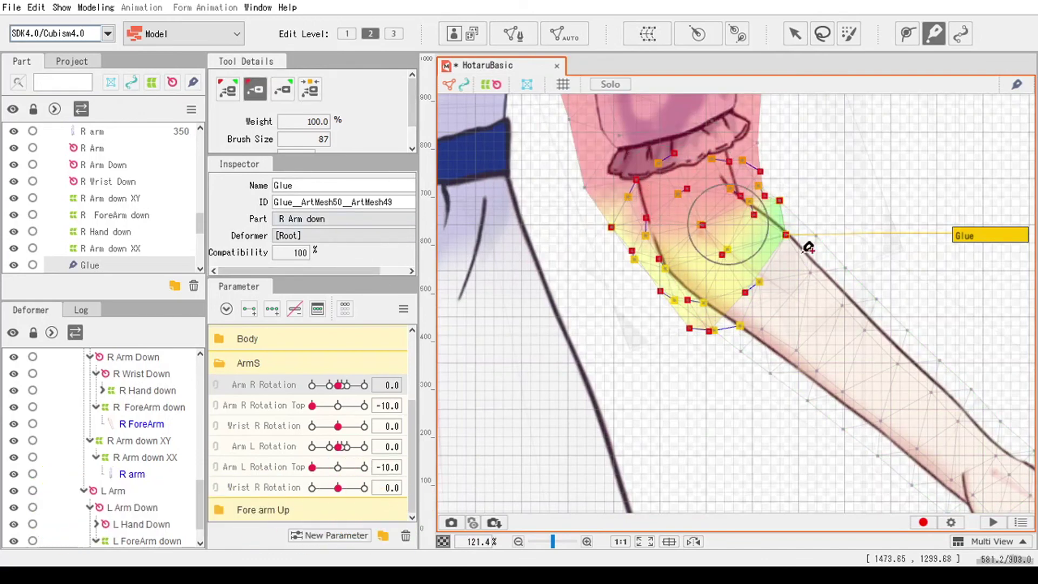
Step: Select the R Arm Down rotation deformer and swing the forearm in toward the skirt and back out to about 346° to test the bend
scroll(803, 251, "down", 3)
left_click(794, 34)
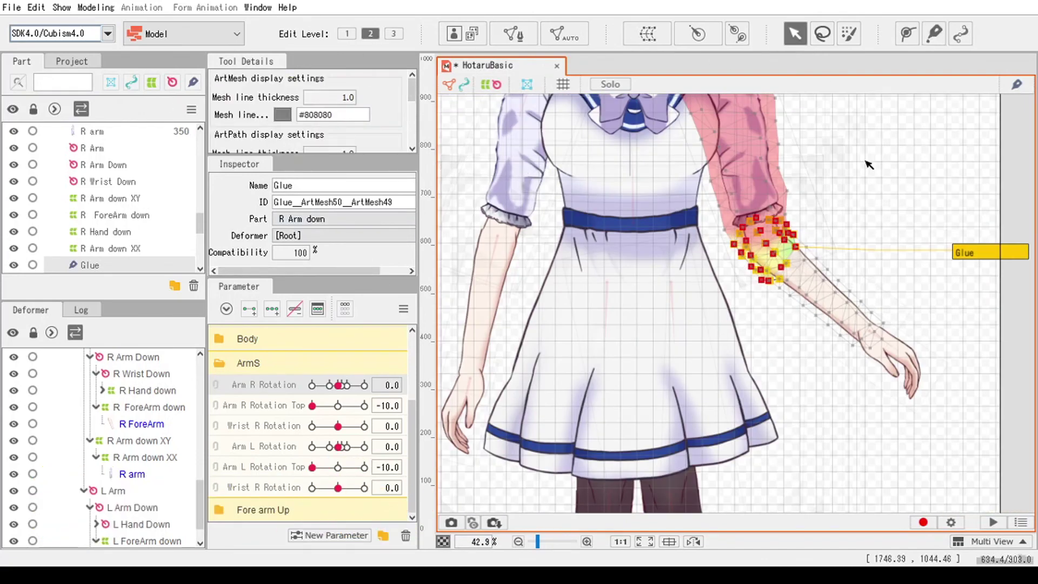
left_click(869, 164)
scroll(869, 164, "down", 1)
scroll(922, 271, "up", 2)
left_click(706, 310)
left_click_drag(755, 343, 632, 370)
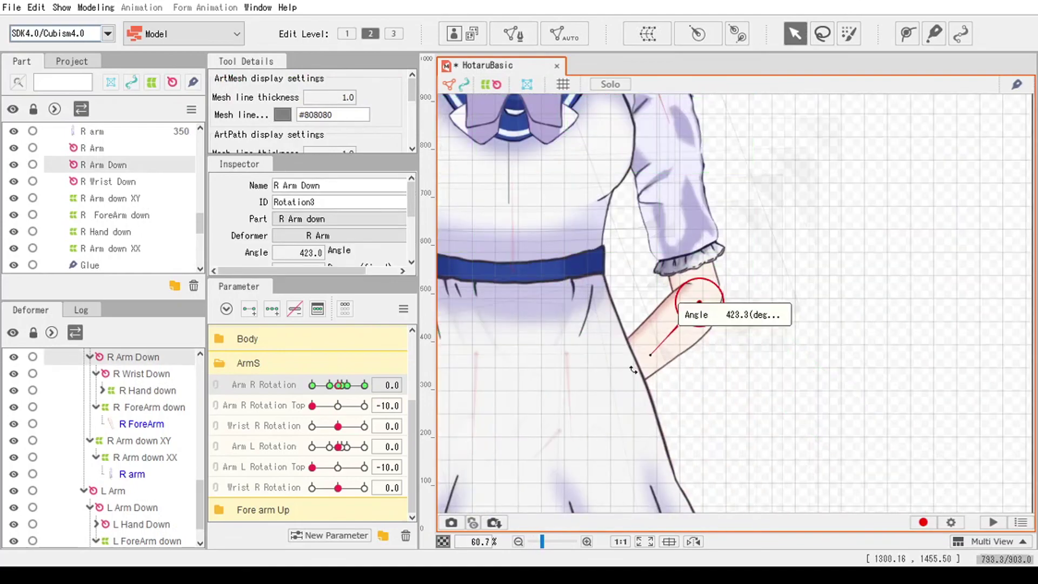
left_click_drag(592, 394, 774, 417)
left_click_drag(774, 417, 777, 414)
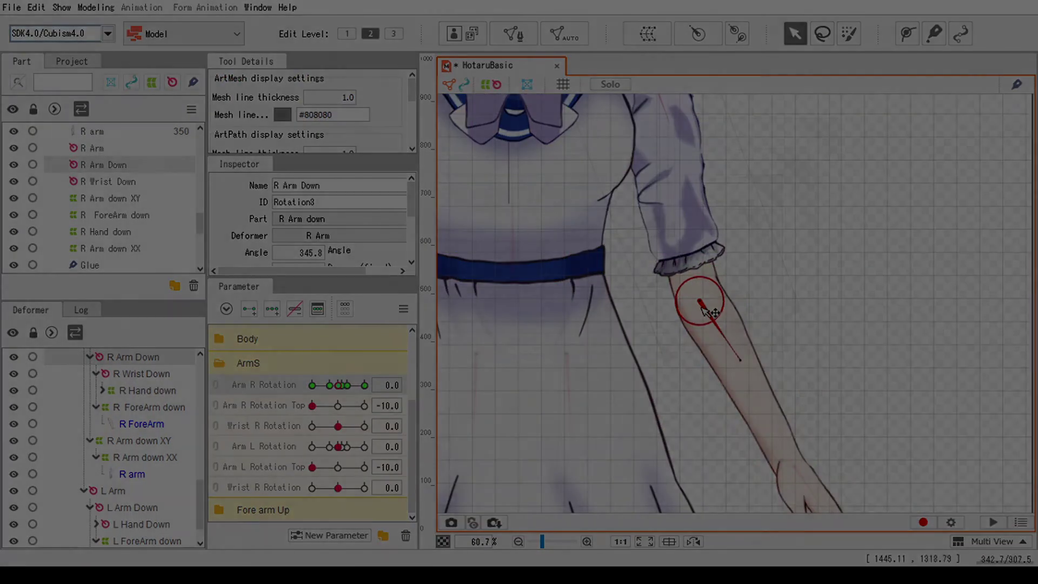